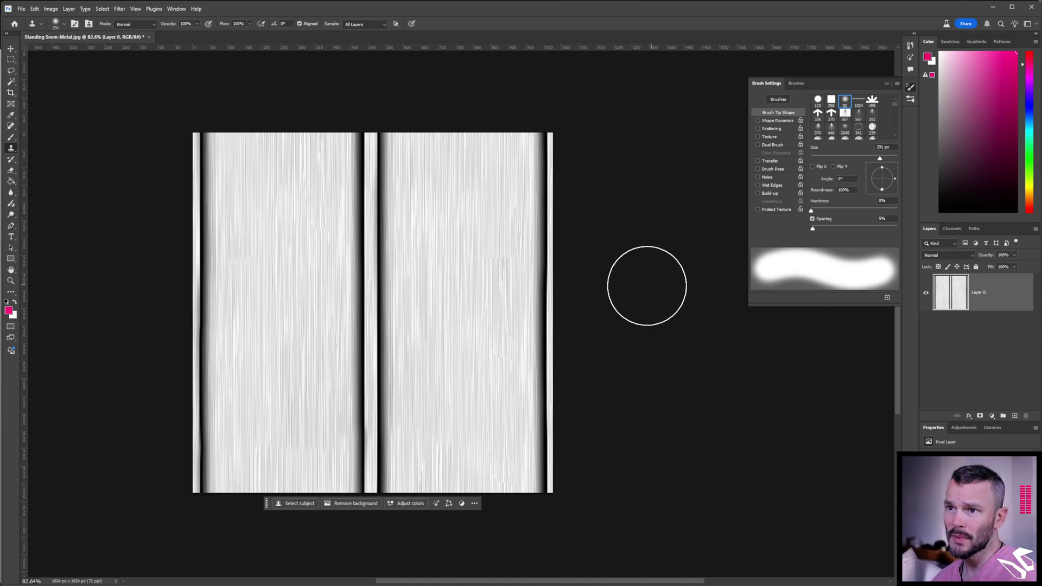
Select all three light seam strips, at both edges and in the middle of the texture, with the Magic Wand.
{"action": "left_click", "coordinate": [11, 81]}
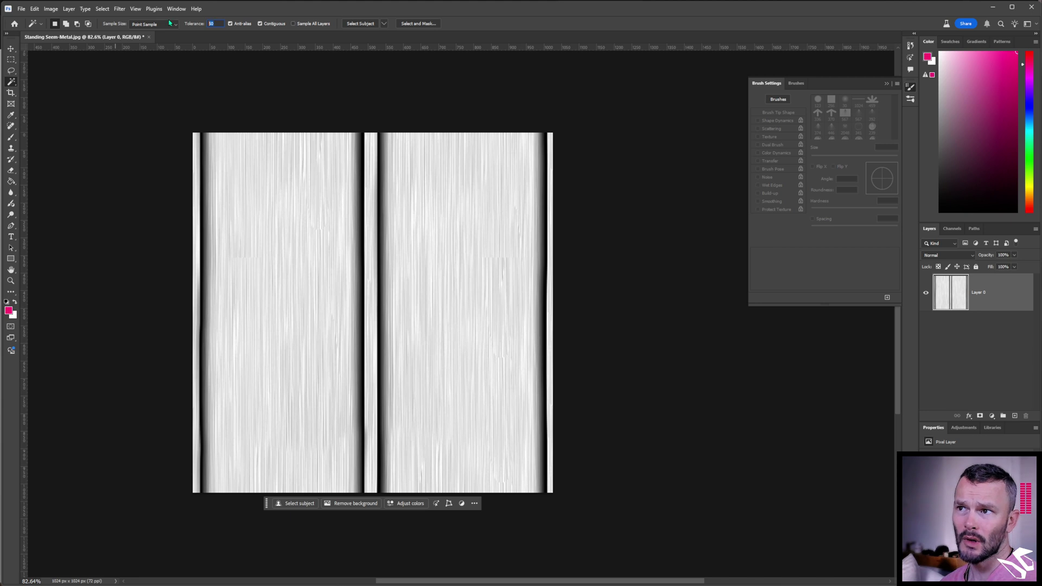
{"action": "left_click", "coordinate": [197, 153]}
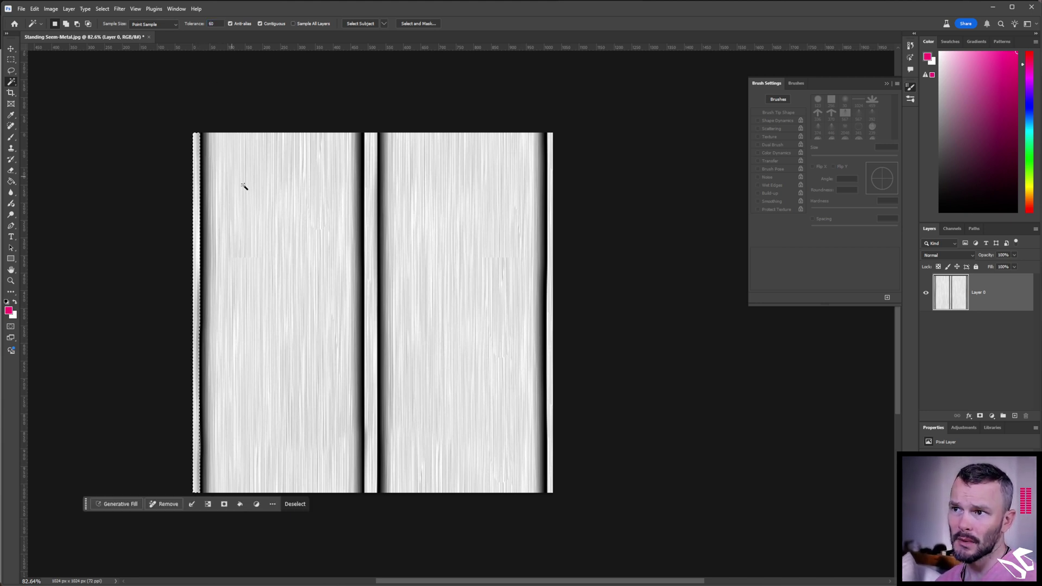
{"action": "left_click", "coordinate": [375, 215], "text": "shift"}
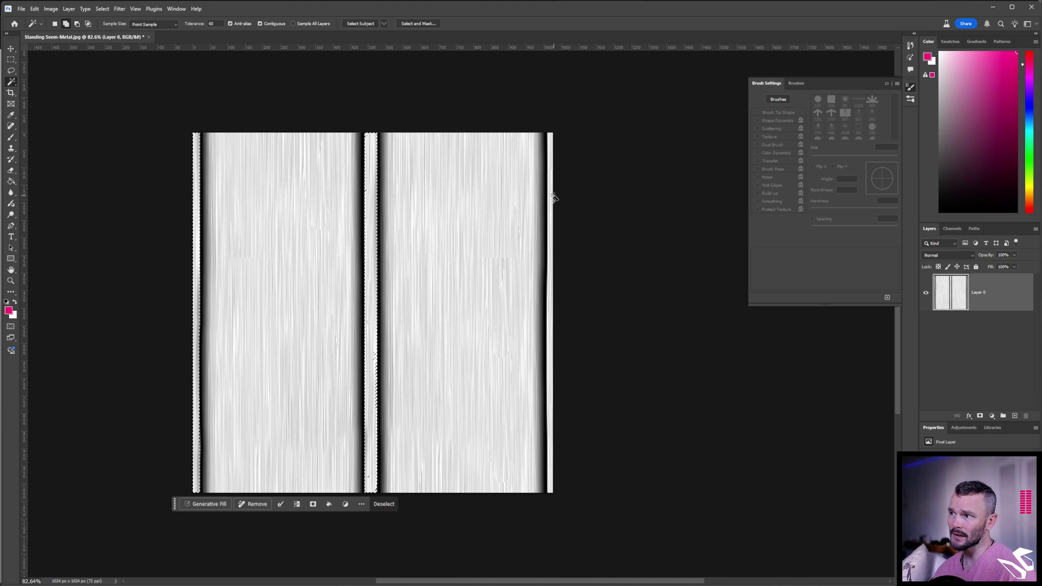
{"action": "key", "text": "ctrl+d"}
{"action": "left_click", "coordinate": [553, 213]}
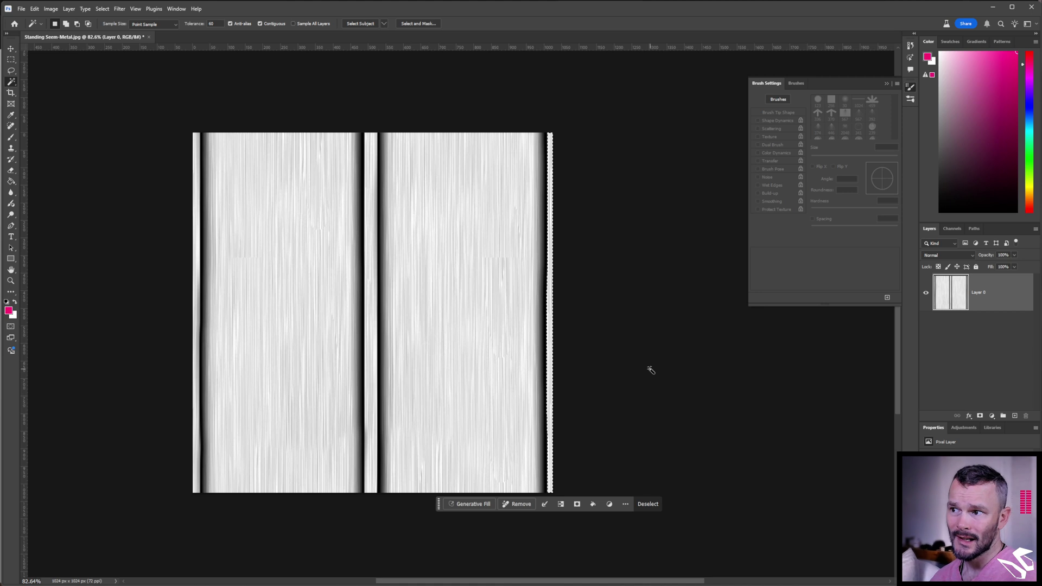
{"action": "left_click", "coordinate": [374, 241], "text": "shift"}
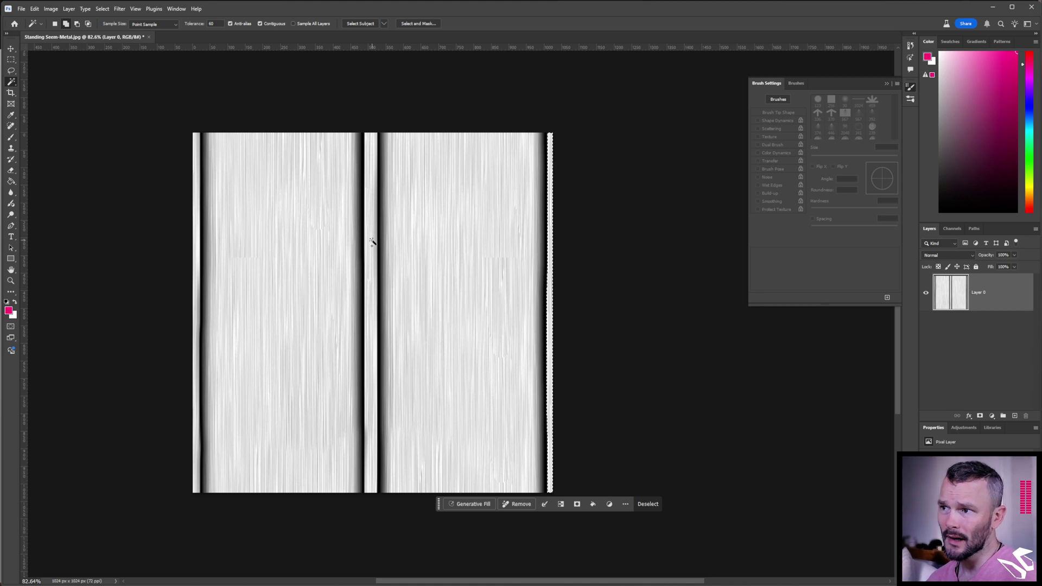
{"action": "left_click", "coordinate": [199, 207], "text": "shift"}
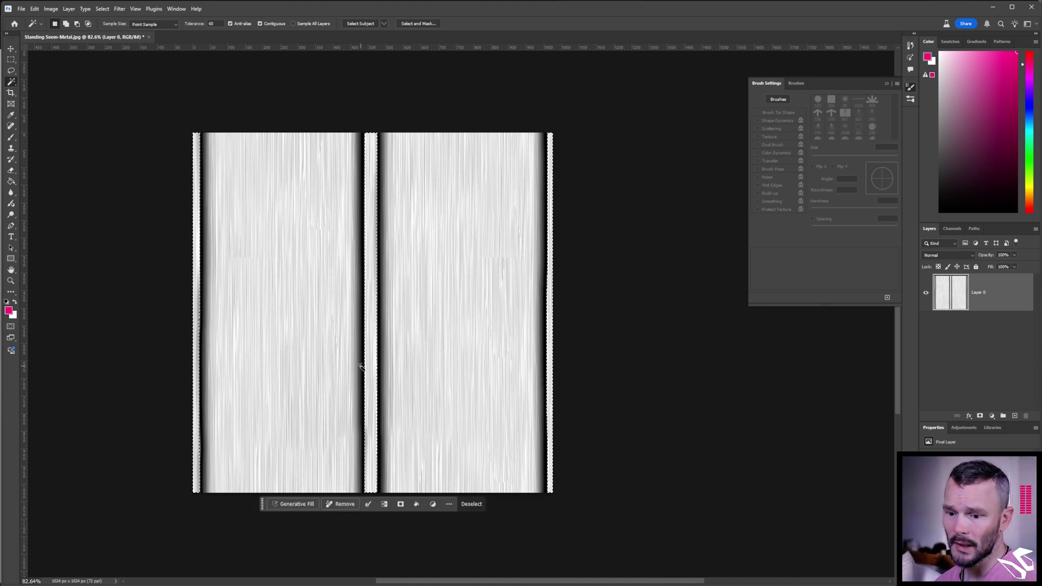
Invert the selection, delete the panel areas between the seam strips, and deselect.
{"action": "key", "text": "ctrl+shift+i"}
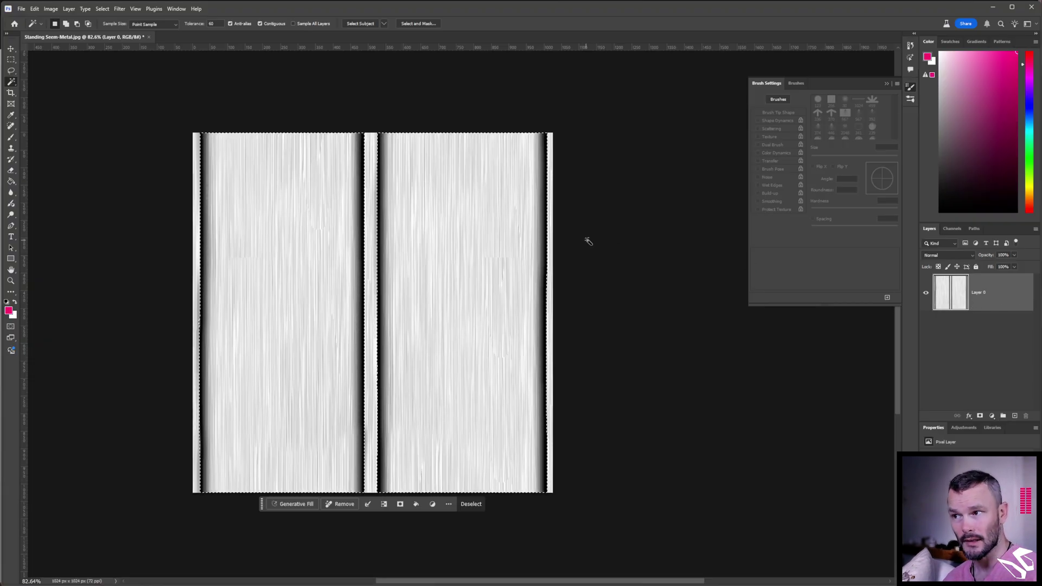
{"action": "key", "text": "Delete"}
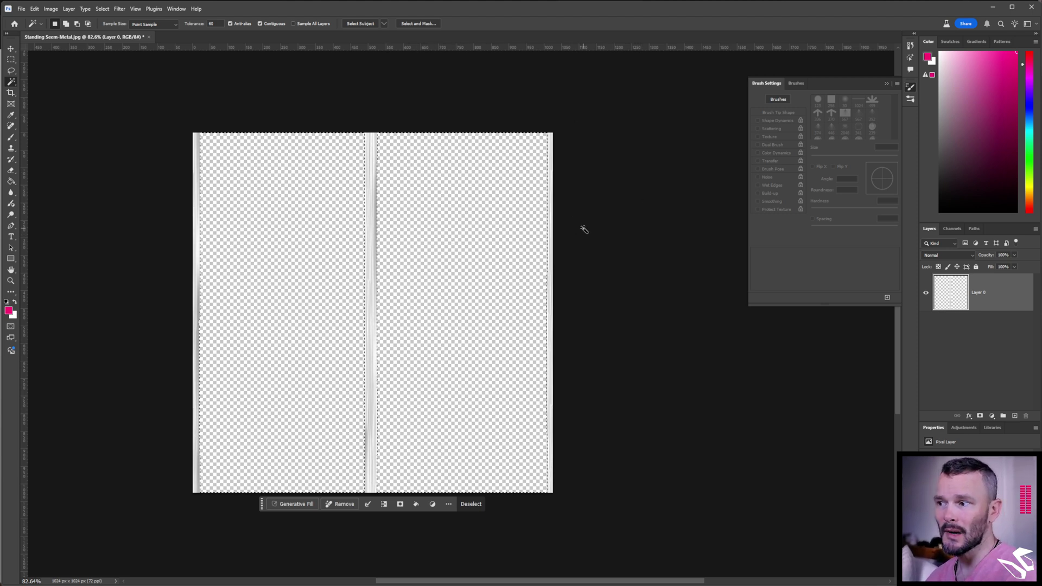
{"action": "key", "text": "ctrl+d"}
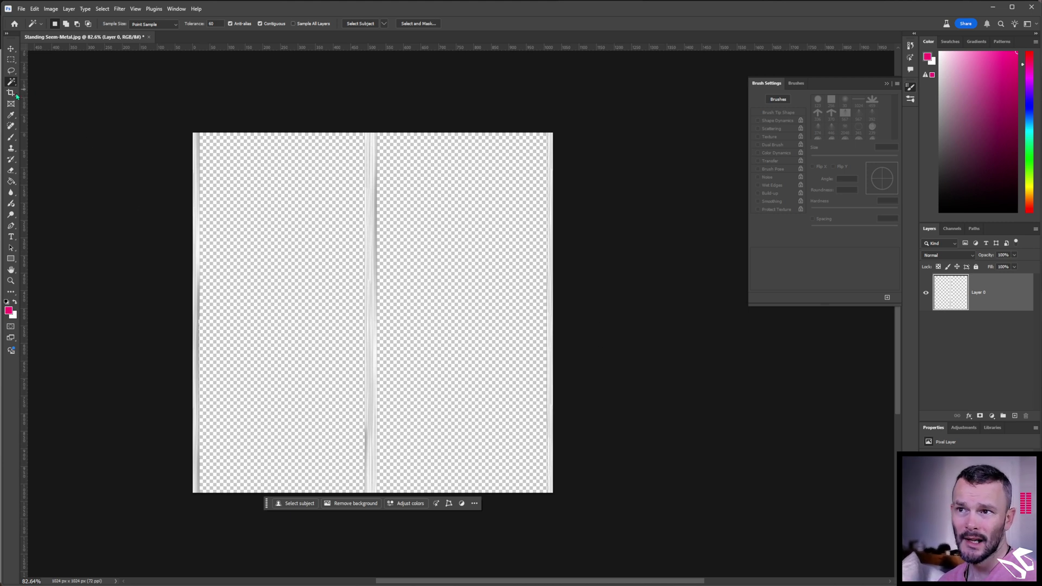
Set the Eraser to a hard round brush with 100% hardness and a size of 36 px.
{"action": "left_click", "coordinate": [10, 170]}
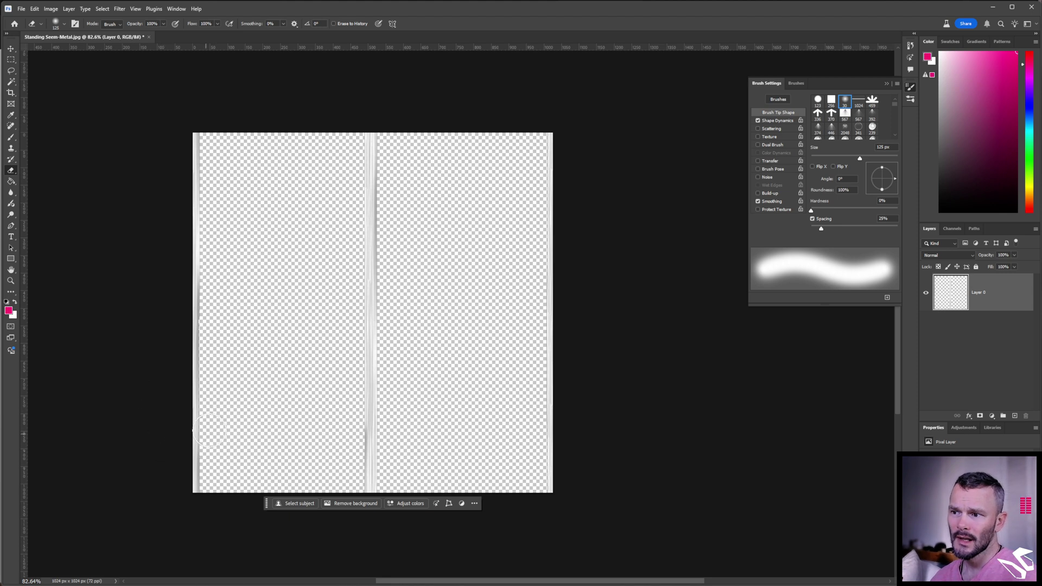
{"action": "right_click_drag", "start_coordinate": [248, 403], "coordinate": [252, 585], "text": "alt"}
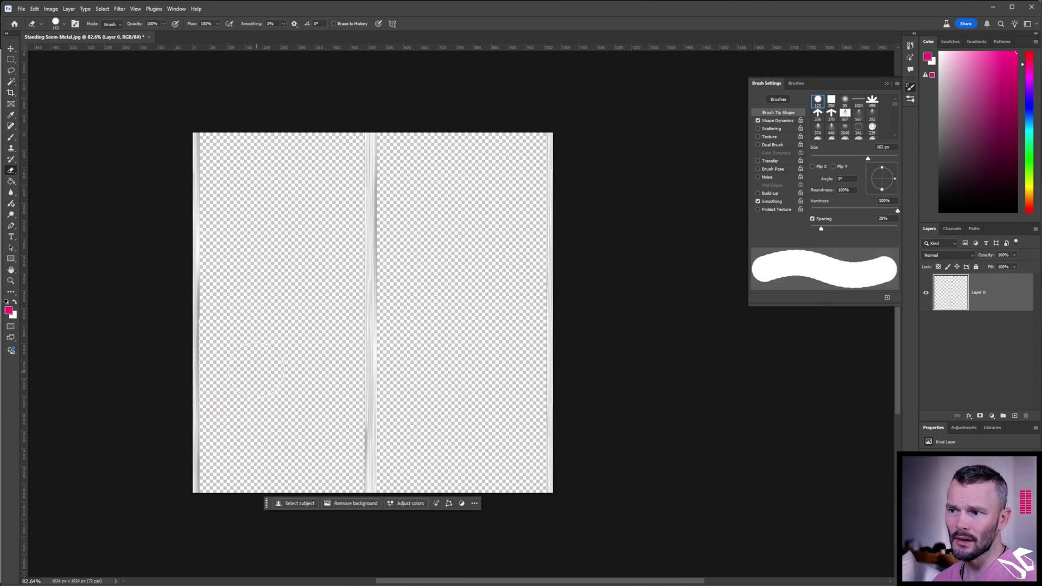
{"action": "mouse_move", "coordinate": [255, 370]}
{"action": "right_mouse_down", "text": "alt"}
{"action": "mouse_move", "coordinate": [267, 482]}
{"action": "mouse_move", "coordinate": [243, 484]}
{"action": "right_mouse_up", "text": "alt"}
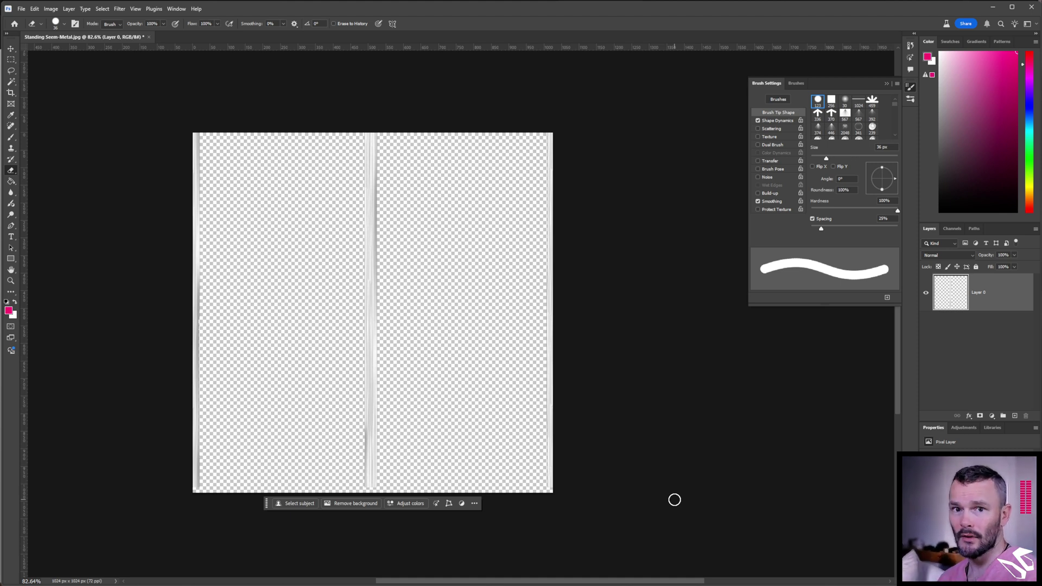
Export the image as a transparent PNG over the existing Standing Seem-Metal-Fin file in the Downloads folder.
{"action": "key", "text": "ctrl+shift+alt+w"}
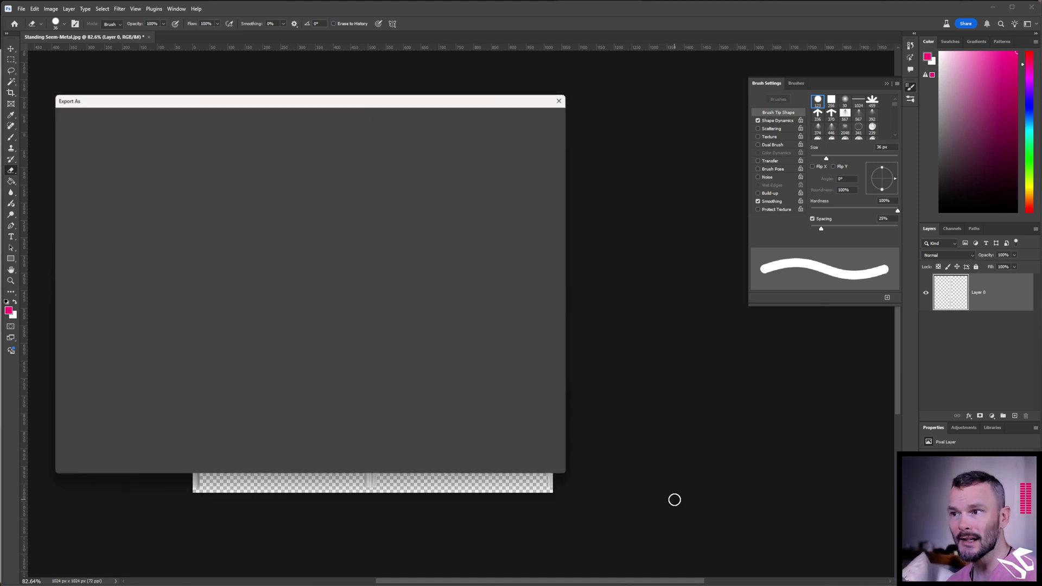
{"action": "left_click", "coordinate": [546, 461]}
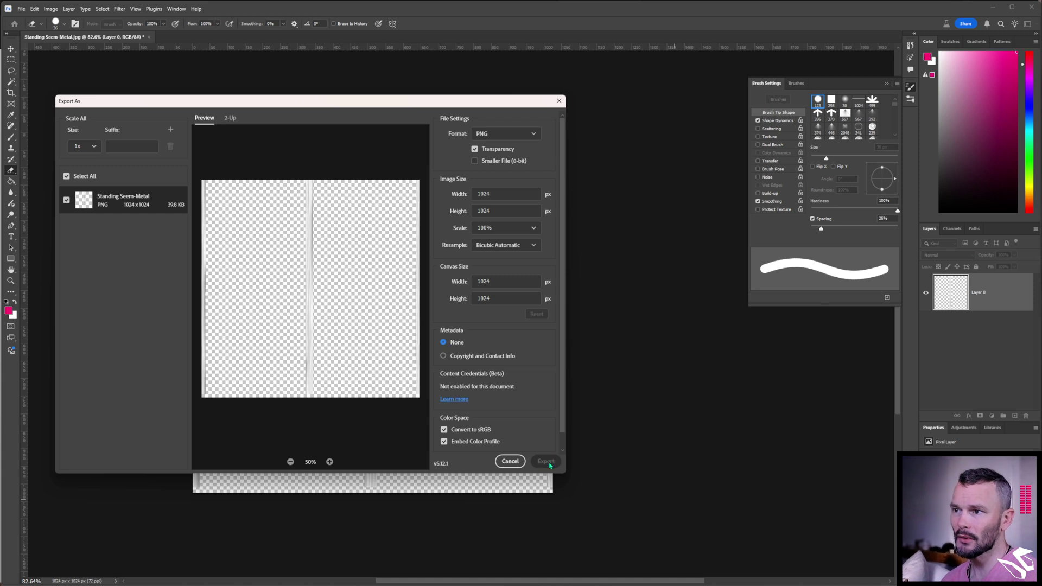
{"action": "left_click", "coordinate": [204, 143]}
{"action": "key", "text": "Return"}
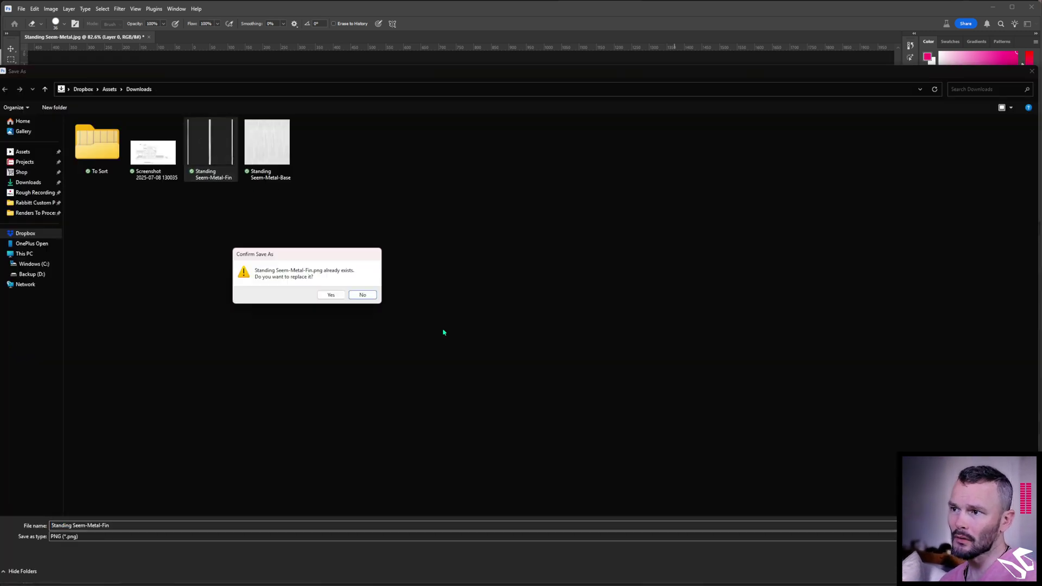
{"action": "left_click", "coordinate": [337, 295]}
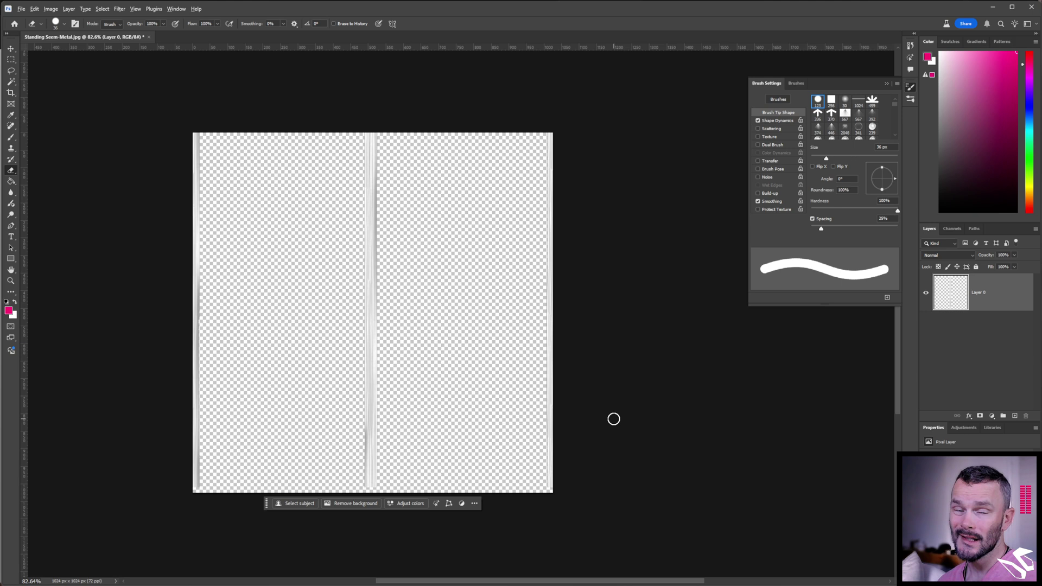
Switch to Chief Architect and open the texture settings of the Rabs Standing Seam Fin material for editing.
{"action": "key", "text": "alt+Tab"}
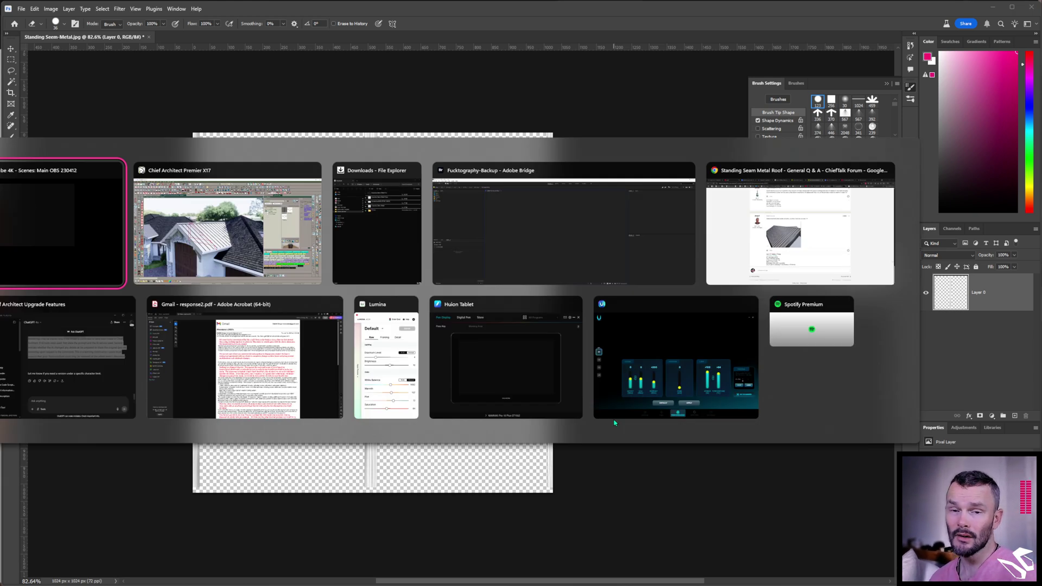
{"action": "key", "text": "alt+Tab"}
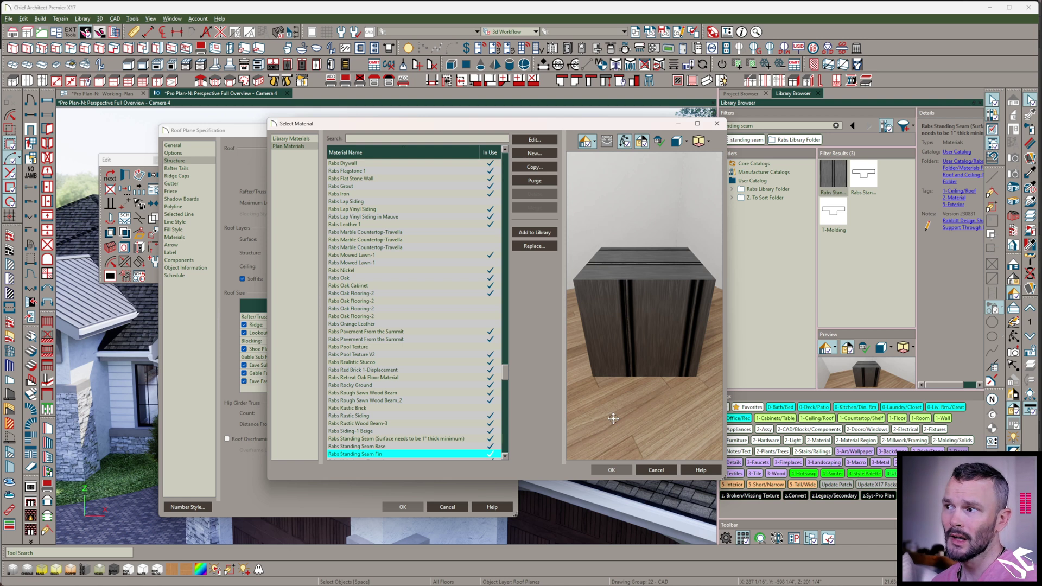
{"action": "left_click_drag", "start_coordinate": [500, 125], "coordinate": [720, 168]}
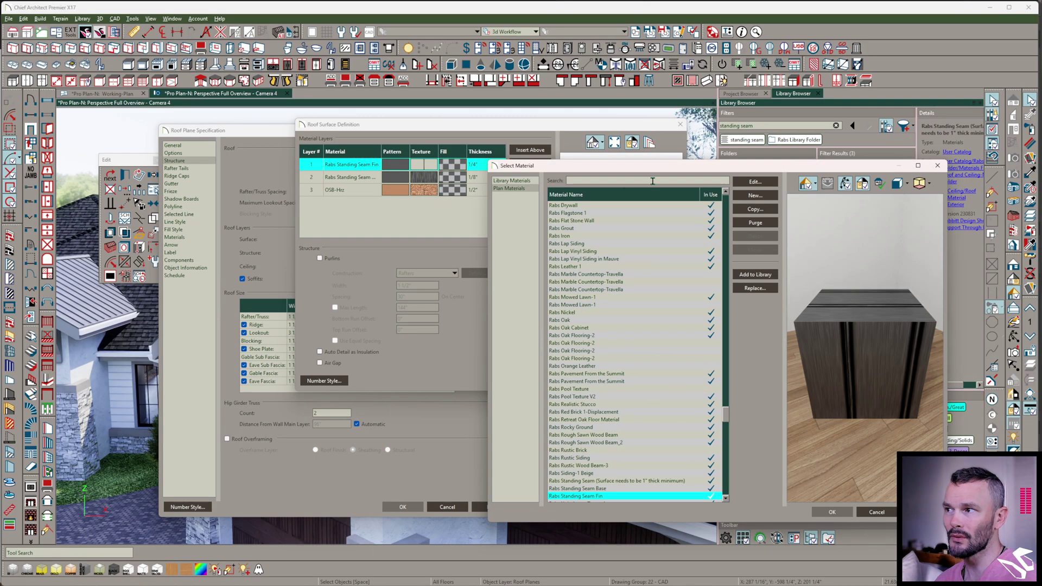
{"action": "left_click_drag", "start_coordinate": [658, 168], "coordinate": [466, 123]}
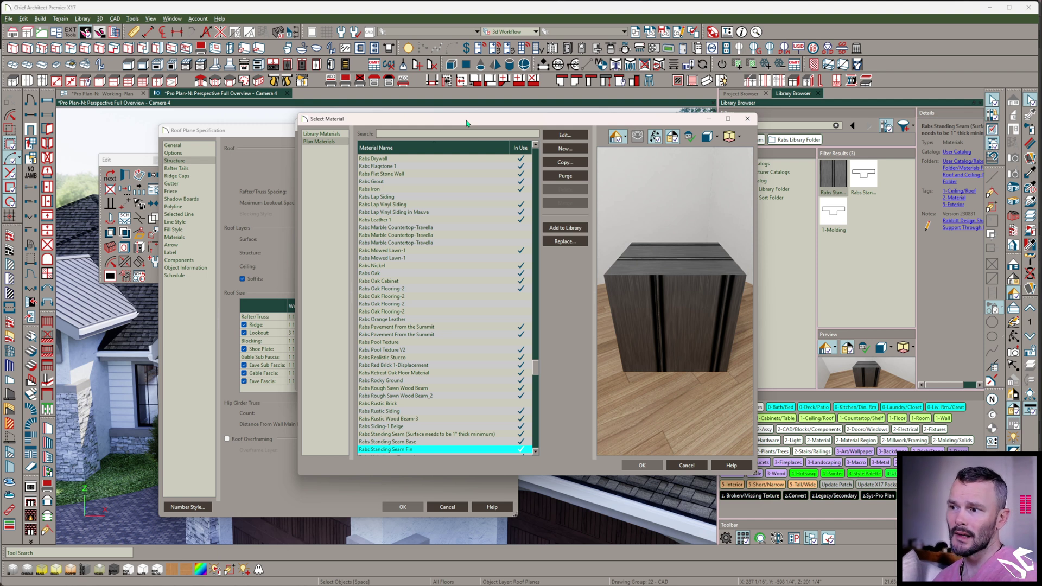
{"action": "left_click", "coordinate": [564, 137]}
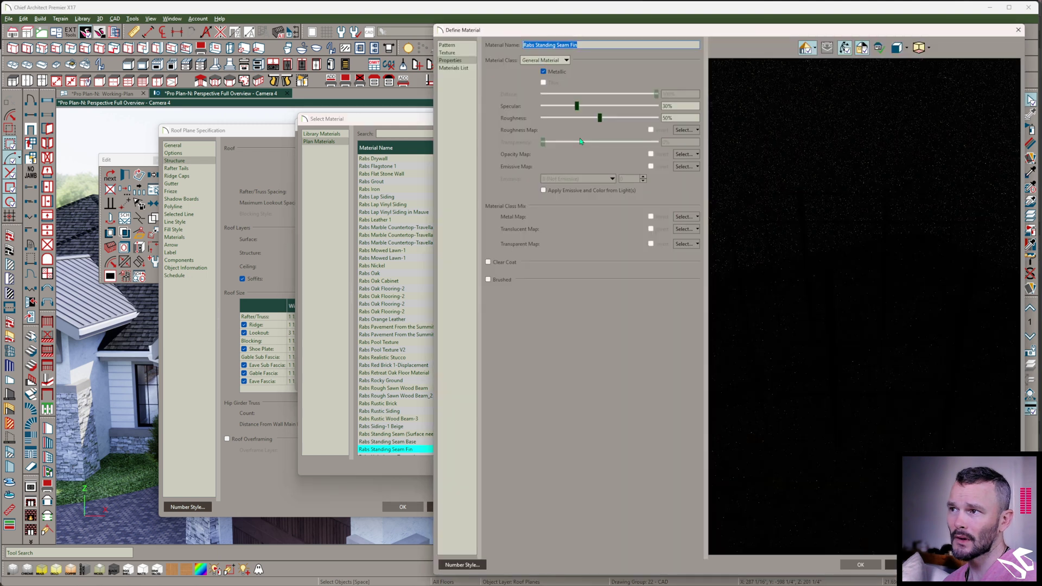
{"action": "left_click", "coordinate": [458, 53]}
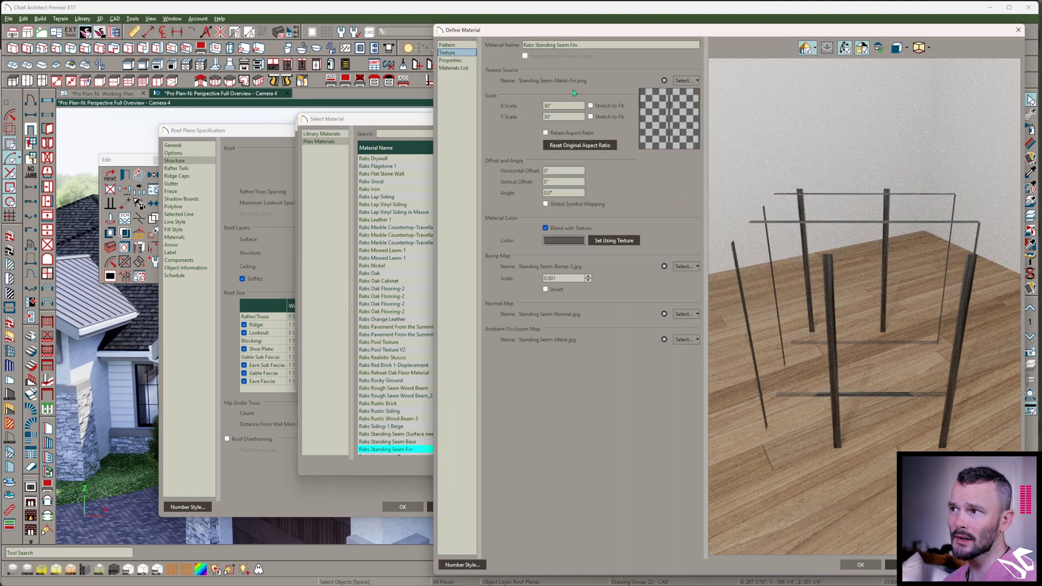
Replace the fin material's managed texture asset with the Standing Seem-Metal-Fin file, and accept the material for the roof layer.
{"action": "left_click", "coordinate": [684, 84]}
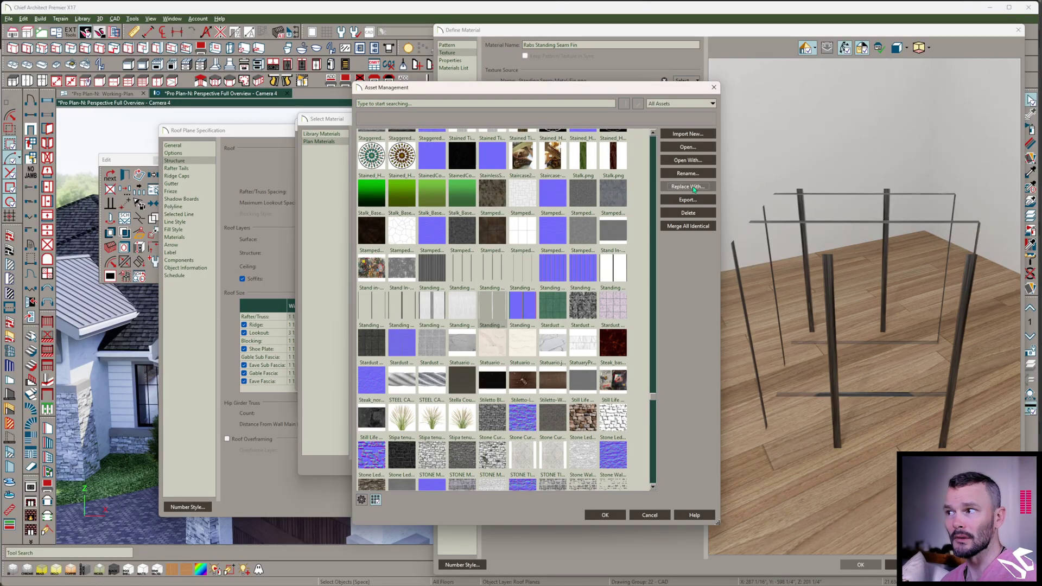
{"action": "left_click", "coordinate": [695, 189]}
{"action": "left_click", "coordinate": [394, 347]}
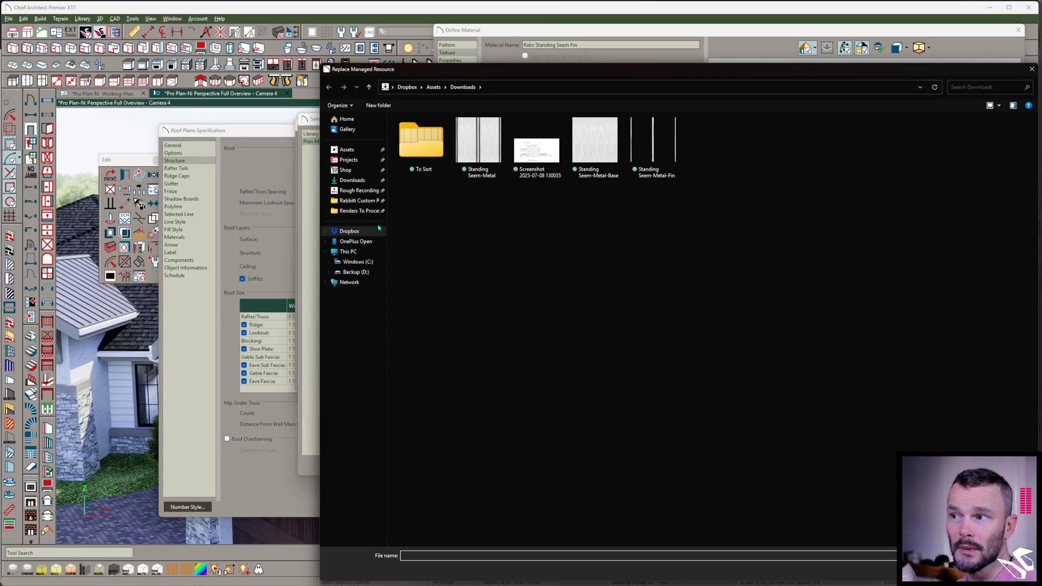
{"action": "left_click", "coordinate": [648, 150]}
{"action": "double_click", "coordinate": [648, 150]}
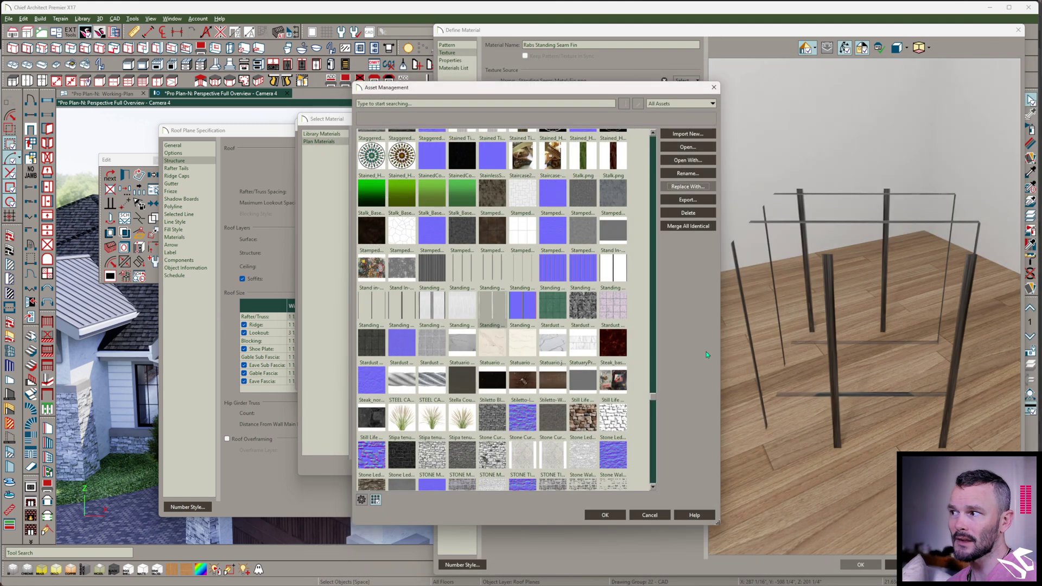
{"action": "left_click", "coordinate": [651, 515]}
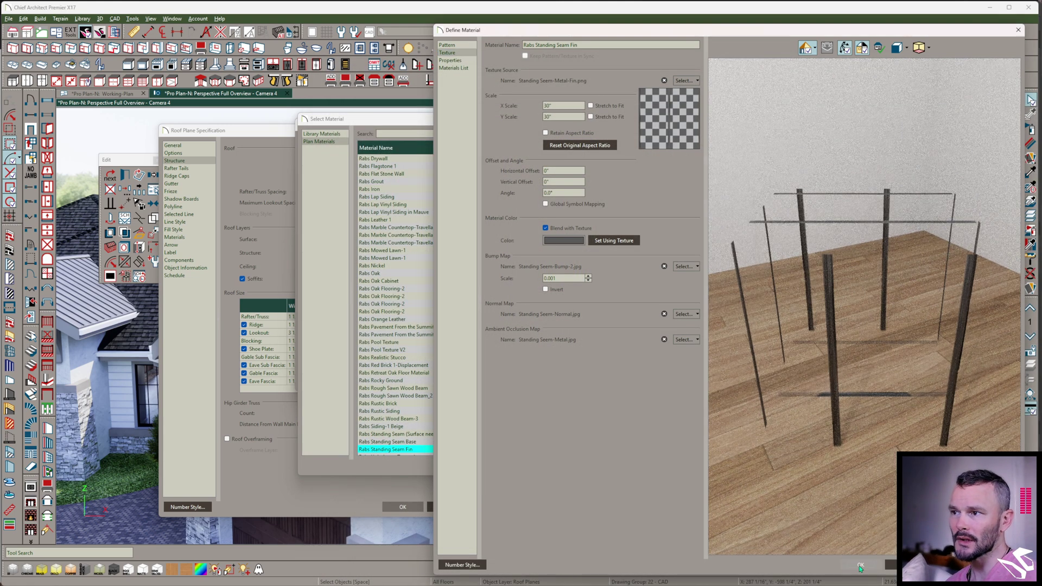
{"action": "left_click", "coordinate": [861, 567]}
{"action": "left_click", "coordinate": [646, 466]}
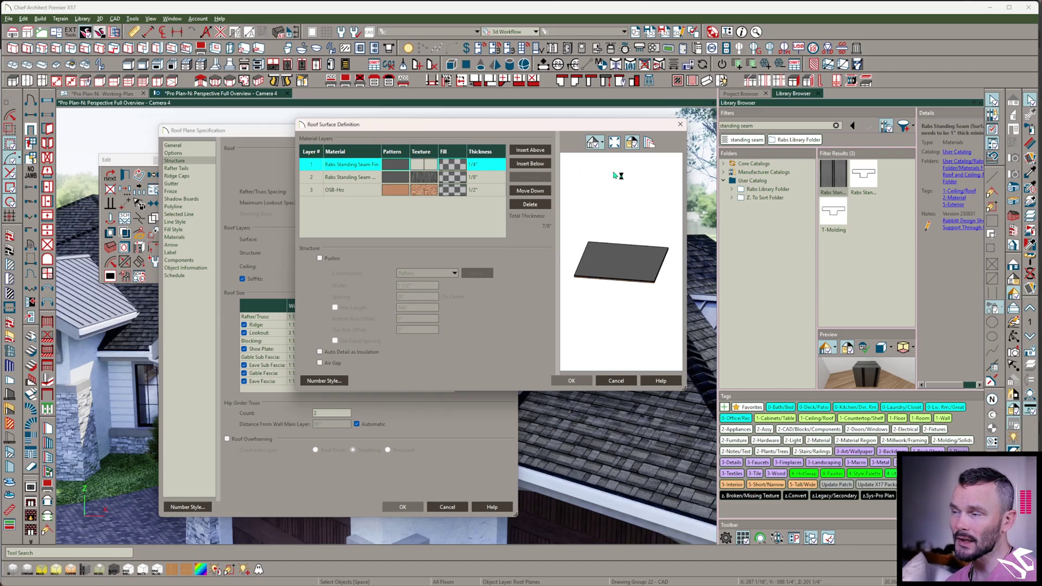
Check the roof surface preview up close and set the top layer's material to Rabs Flagstone 1.
{"action": "left_click", "coordinate": [602, 143]}
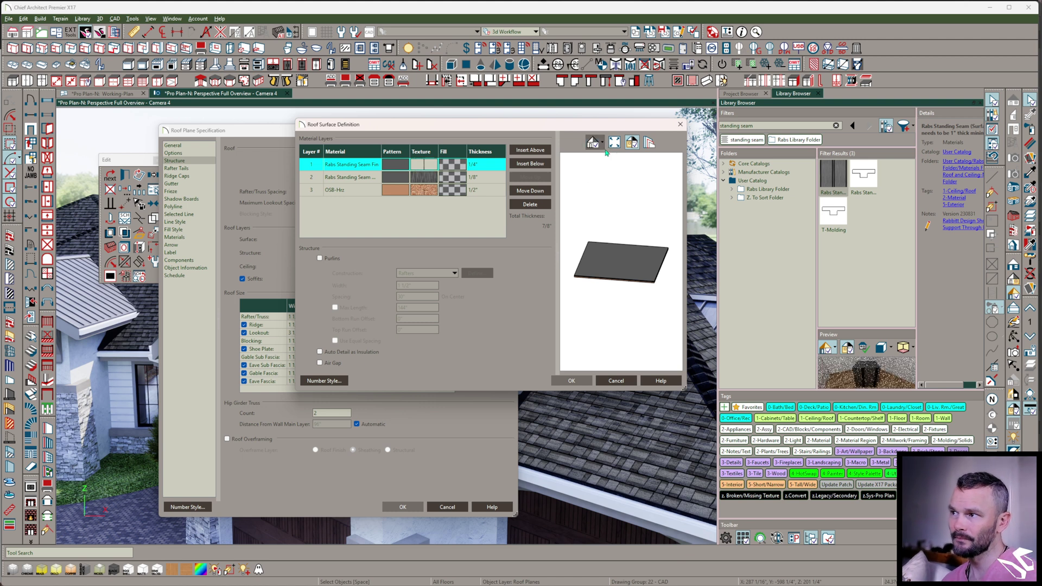
{"action": "left_click", "coordinate": [609, 157]}
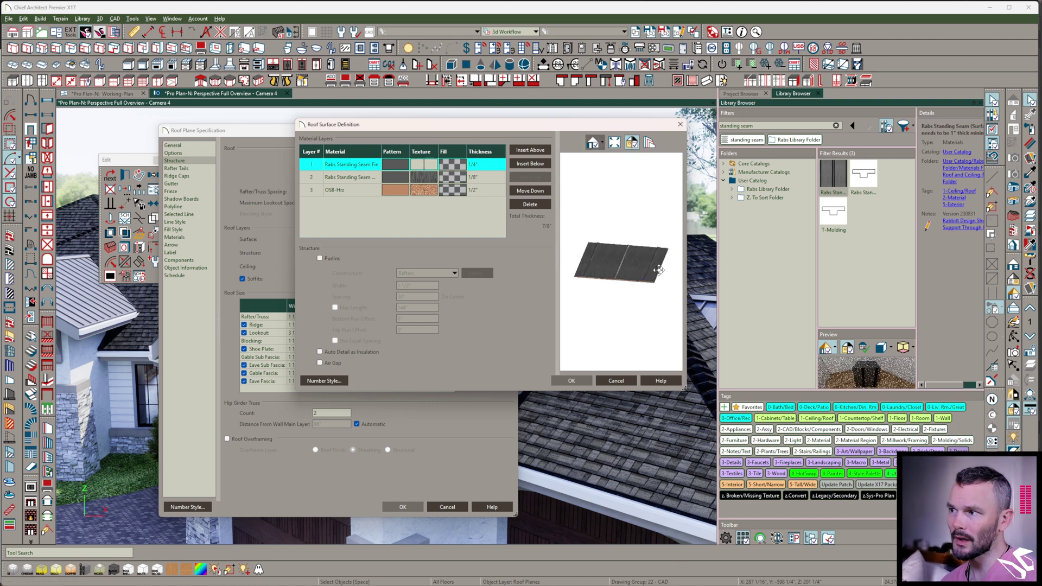
{"action": "scroll", "coordinate": [657, 269], "scroll_direction": "up", "scroll_amount": 6}
{"action": "left_click_drag", "start_coordinate": [609, 299], "coordinate": [640, 343]}
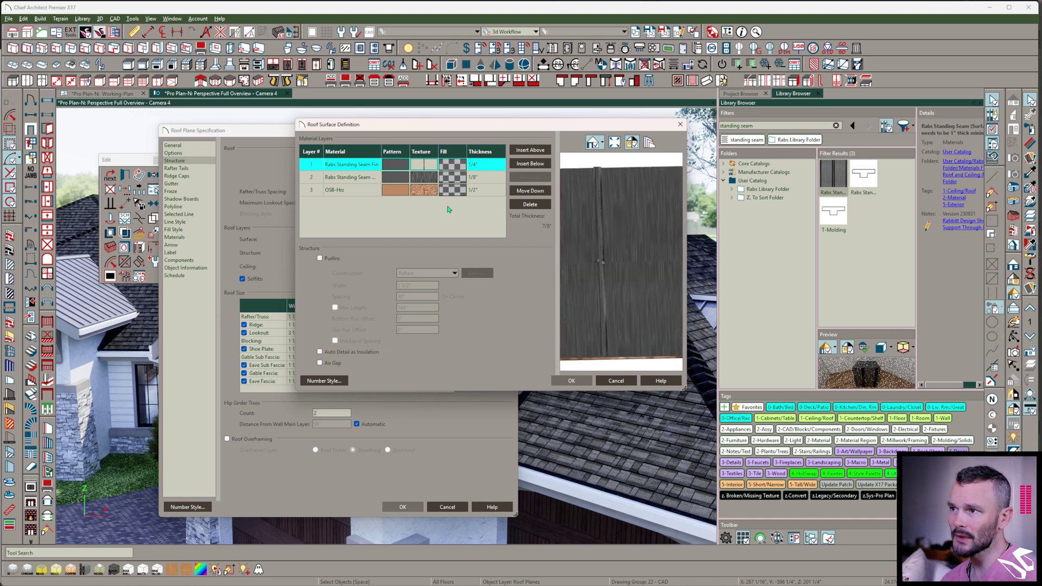
{"action": "left_click", "coordinate": [423, 170]}
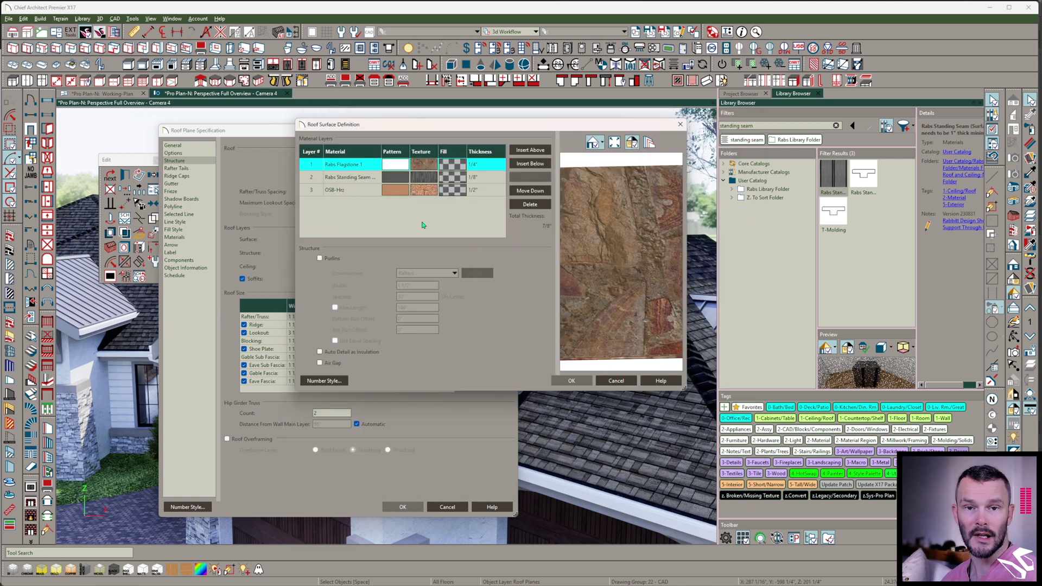
Open the top roof layer's material selection and search the plan materials for "standing fin".
{"action": "left_click", "coordinate": [422, 166]}
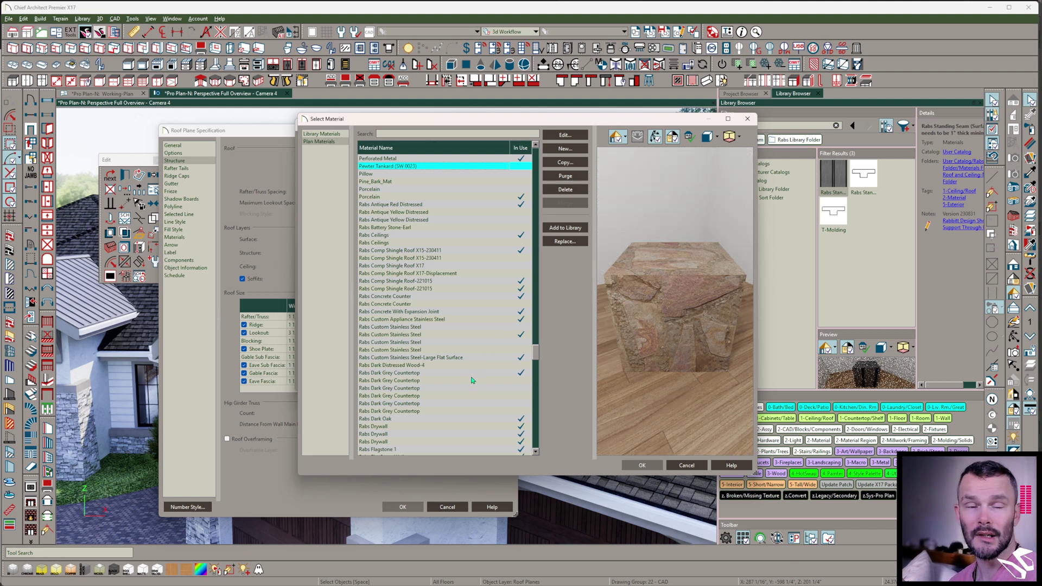
{"action": "scroll", "coordinate": [472, 380], "scroll_direction": "down", "scroll_amount": 10}
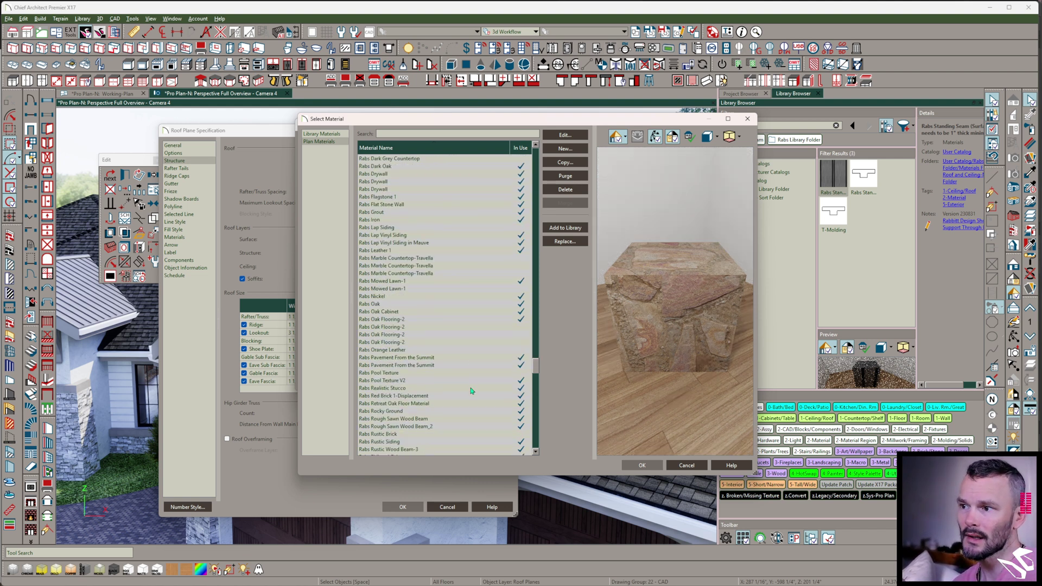
{"action": "scroll", "coordinate": [472, 390], "scroll_direction": "down", "scroll_amount": 15}
{"action": "left_click", "coordinate": [403, 134]}
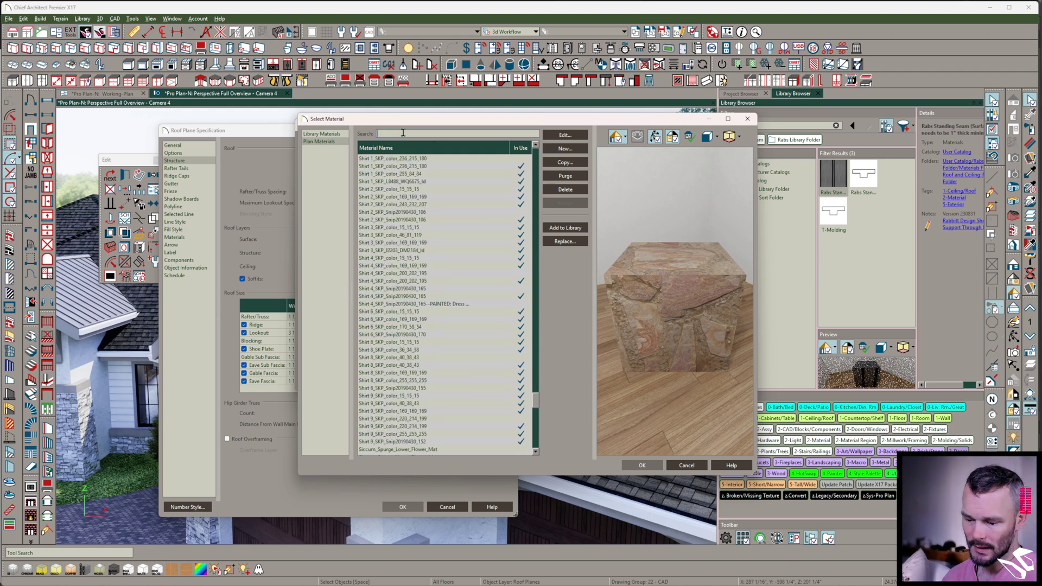
{"action": "type", "text": "standing"}
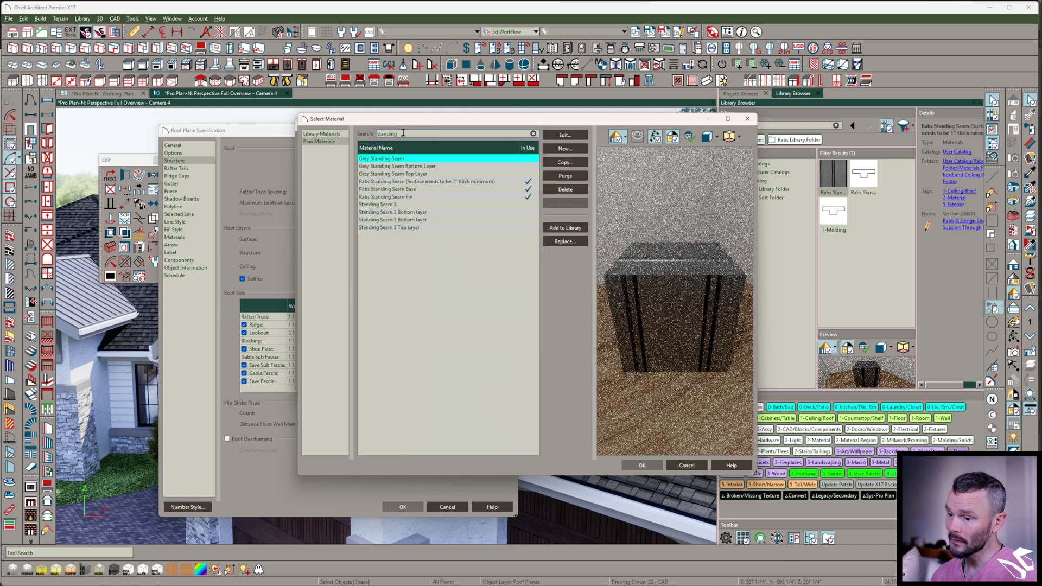
{"action": "type", "text": "fin"}
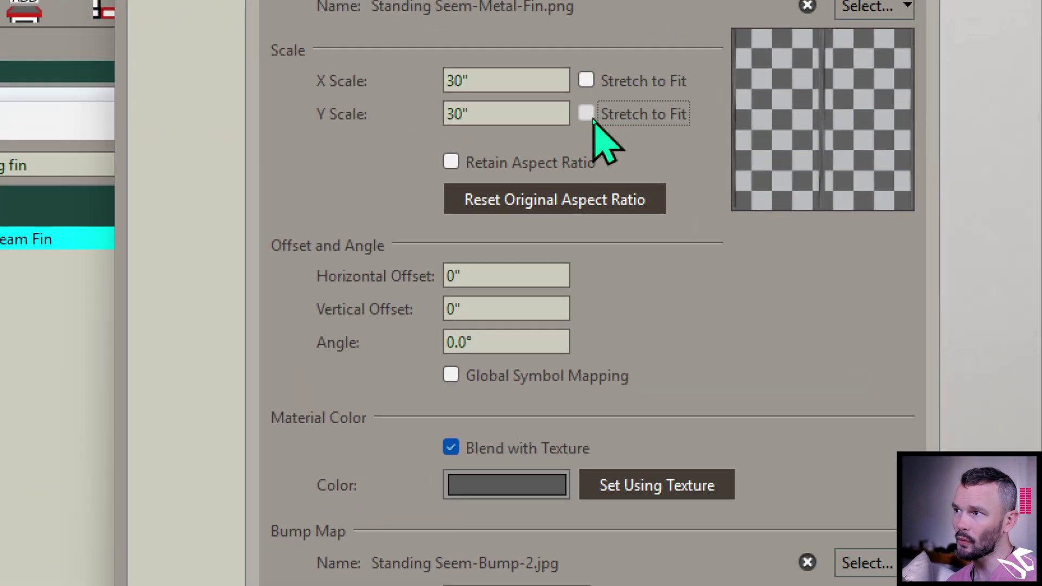
Set the Rabs Standing Seam Fin texture's Y scale to stretch to fit and assign the material to the top roof layer.
{"action": "left_click", "coordinate": [592, 117]}
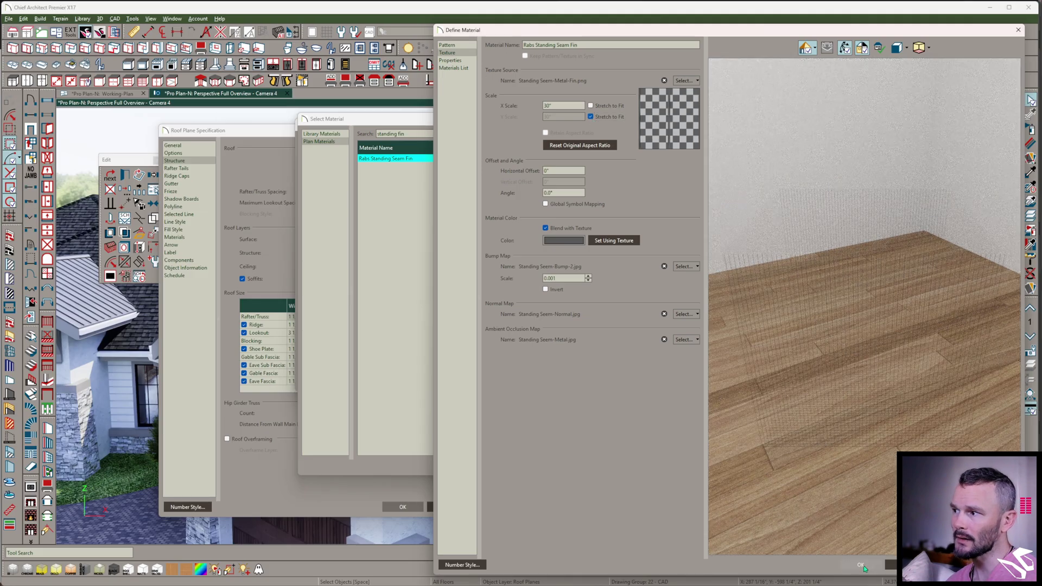
{"action": "left_click", "coordinate": [863, 567]}
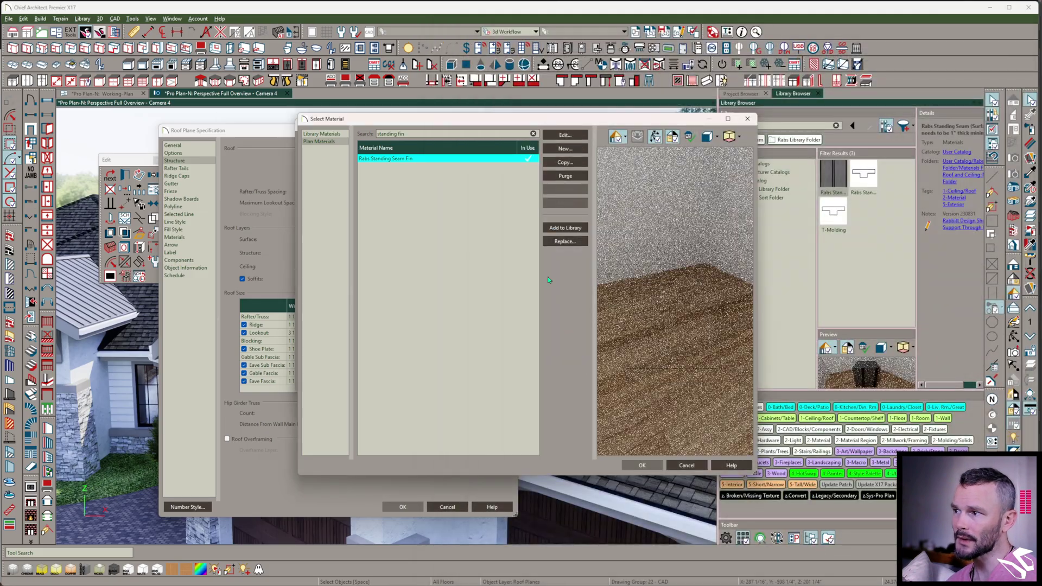
{"action": "left_click", "coordinate": [651, 468]}
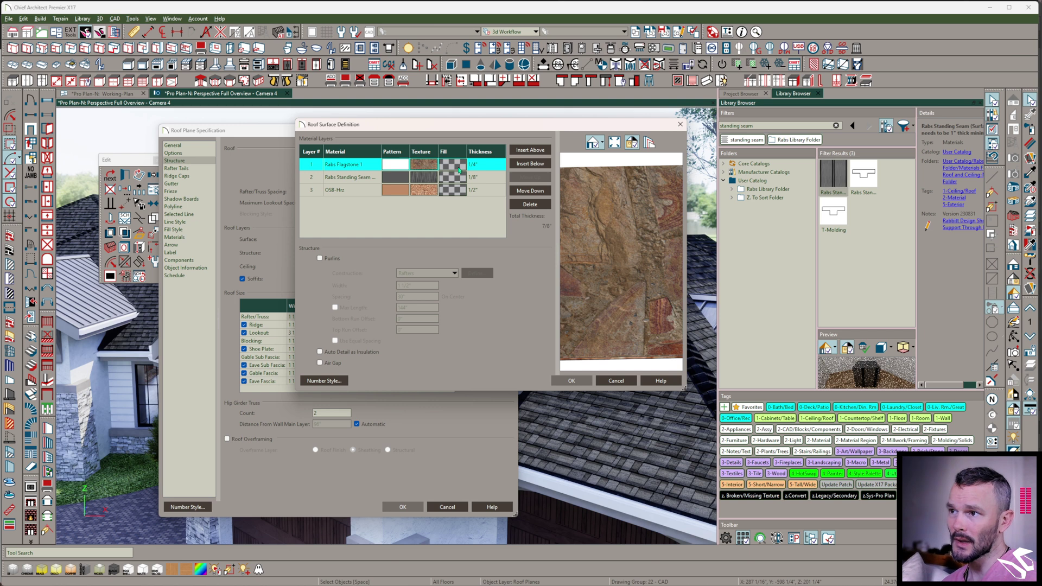
{"action": "left_click_drag", "start_coordinate": [634, 259], "coordinate": [634, 211]}
{"action": "scroll", "coordinate": [632, 201], "scroll_direction": "down", "scroll_amount": 3}
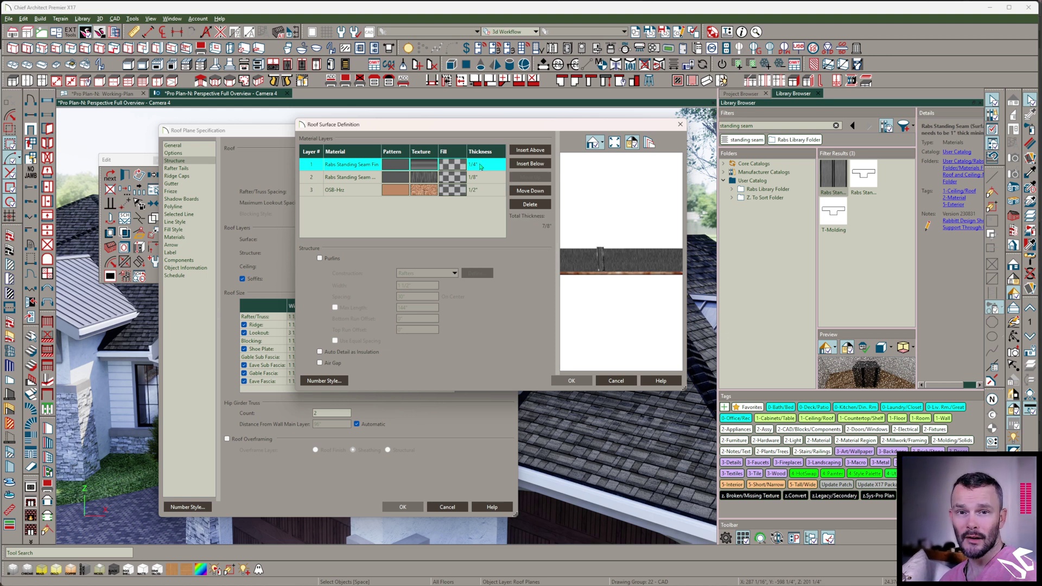
Insert two more Rabs Standing Seam Fin layers above the top layer and accept the roof plane specification.
{"action": "left_click", "coordinate": [531, 150]}
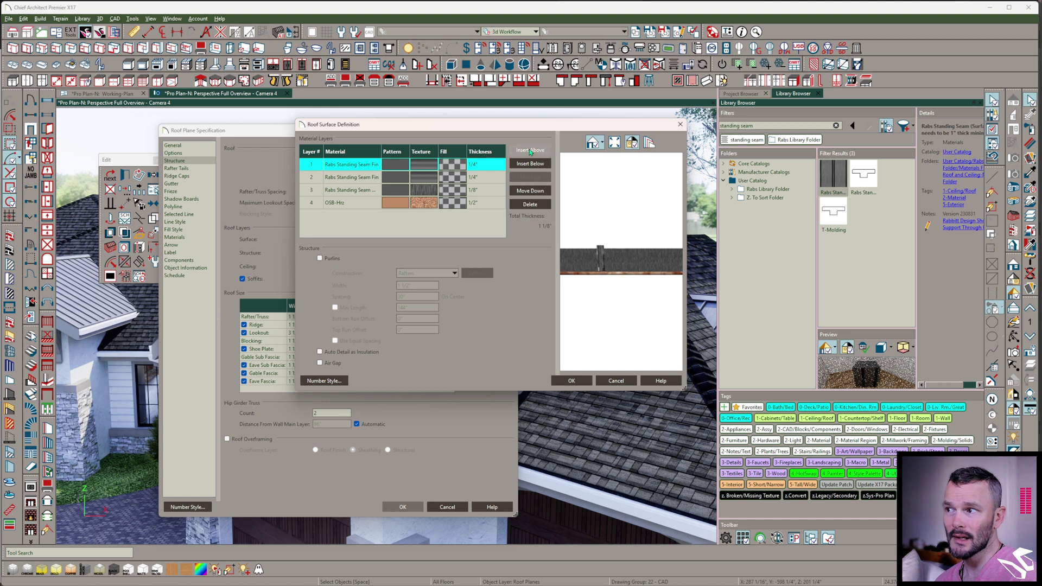
{"action": "left_click", "coordinate": [530, 151]}
{"action": "scroll", "coordinate": [622, 260], "scroll_direction": "down", "scroll_amount": 4}
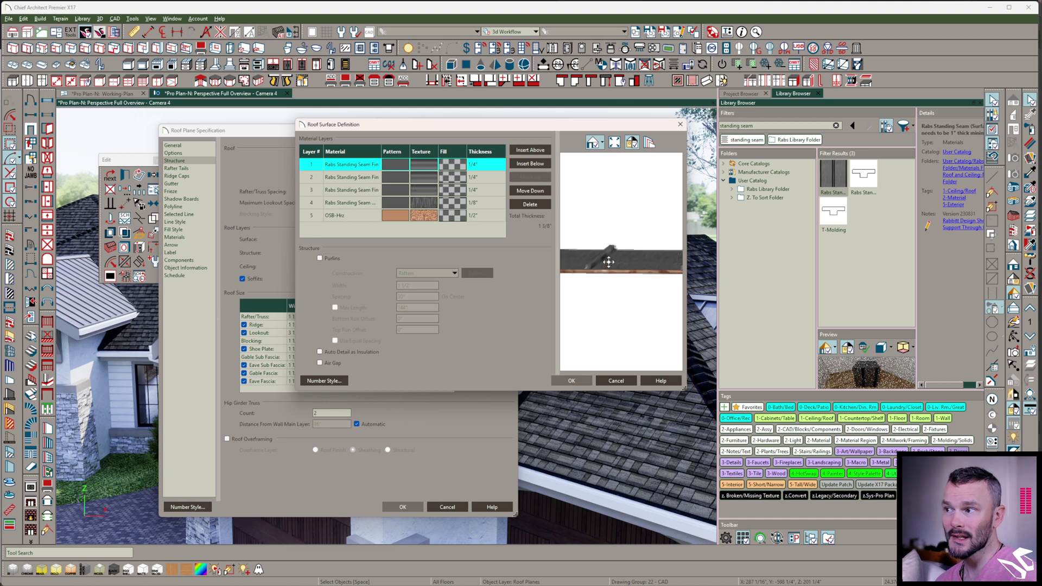
{"action": "left_click_drag", "start_coordinate": [621, 257], "coordinate": [588, 289]}
{"action": "scroll", "coordinate": [587, 289], "scroll_direction": "down", "scroll_amount": 3}
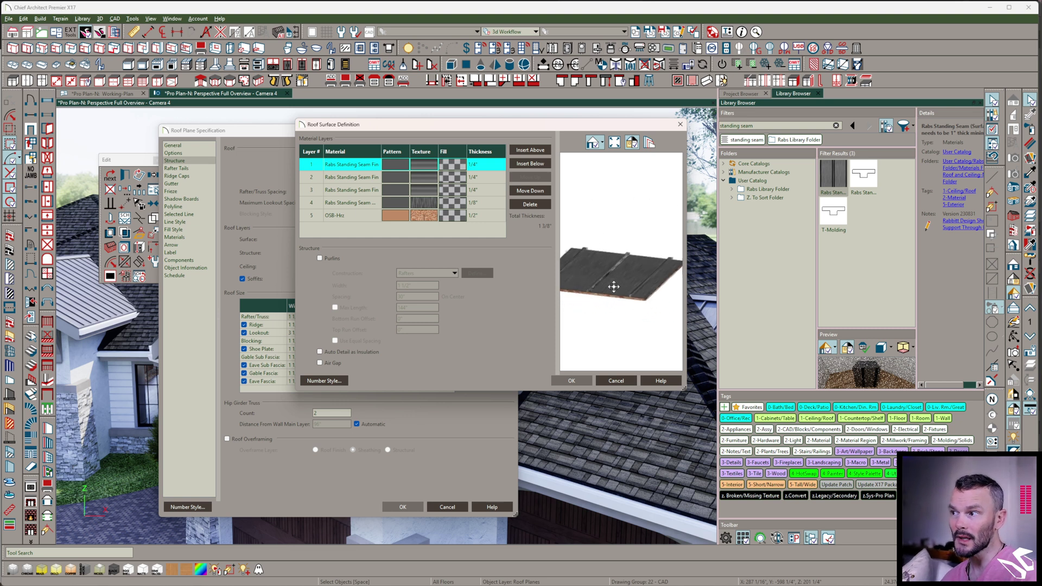
{"action": "left_click", "coordinate": [585, 380]}
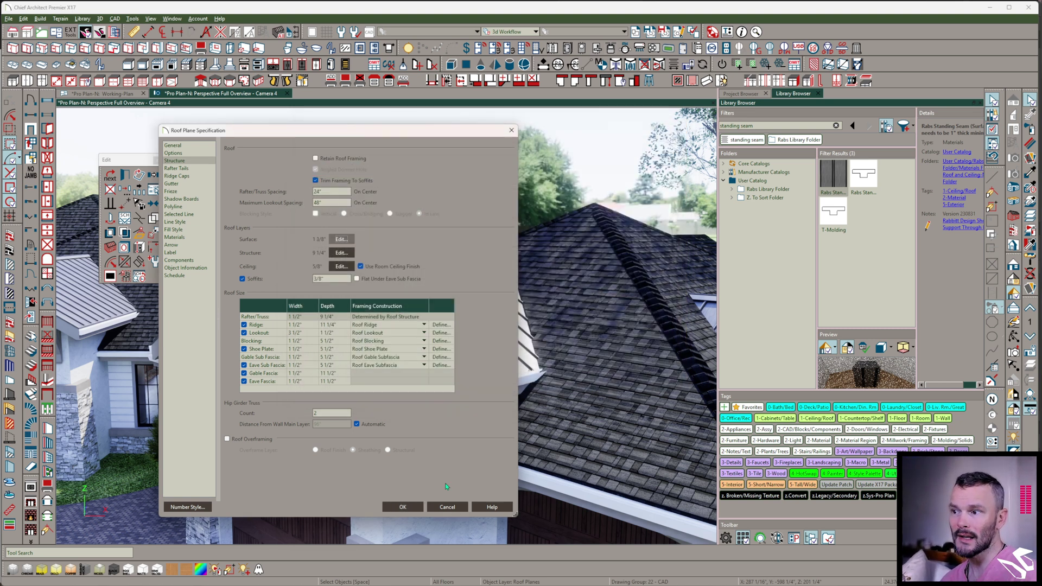
{"action": "left_click", "coordinate": [412, 509]}
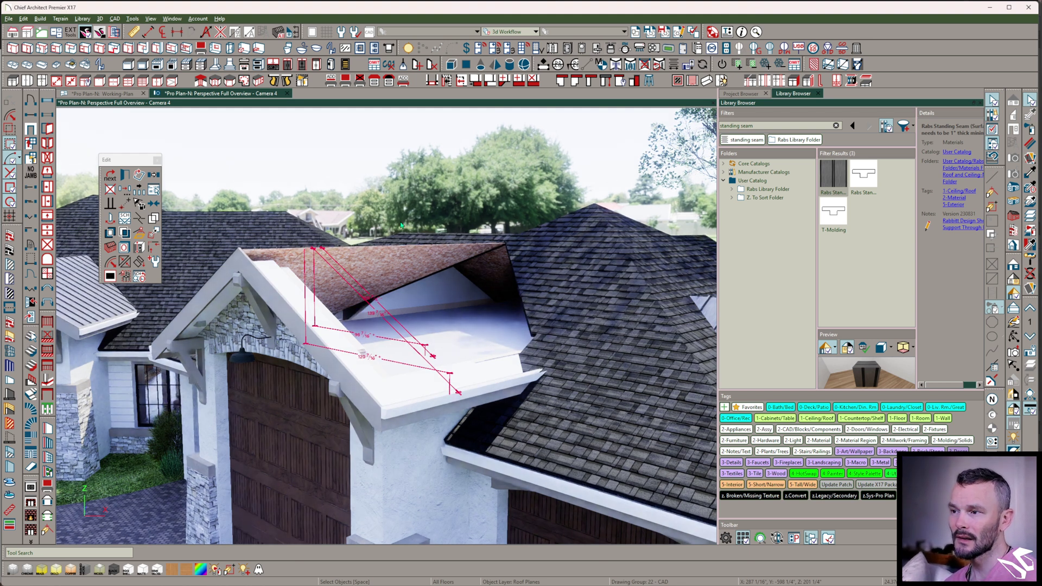
{"action": "key", "text": "ctrl+z"}
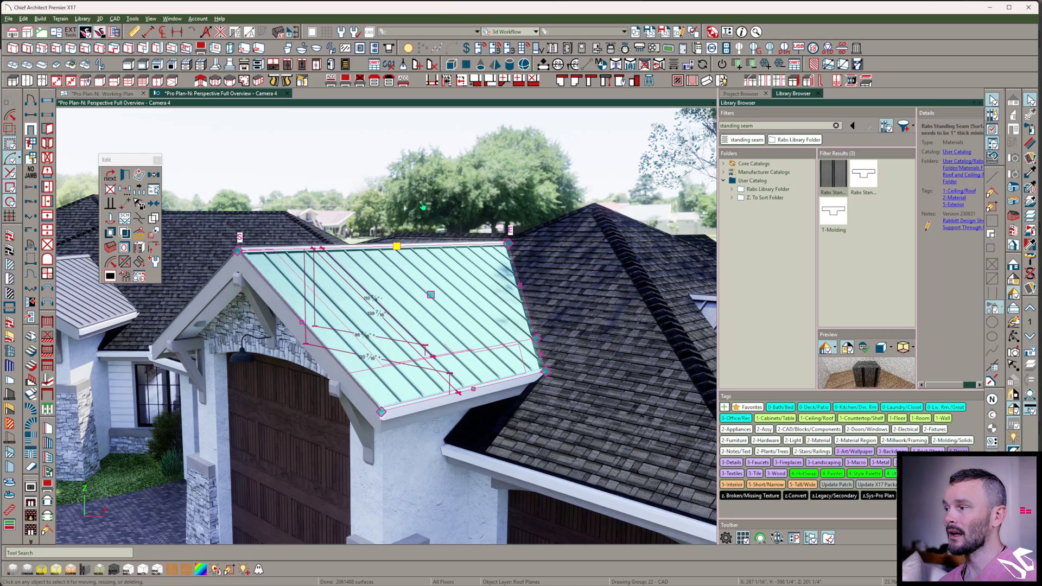
Examine the fins and eave edge of the standing seam roof above the garage from close up and farther away.
{"action": "middle_click_drag", "start_coordinate": [422, 206], "coordinate": [405, 199]}
{"action": "middle_click_drag", "start_coordinate": [419, 296], "coordinate": [485, 309]}
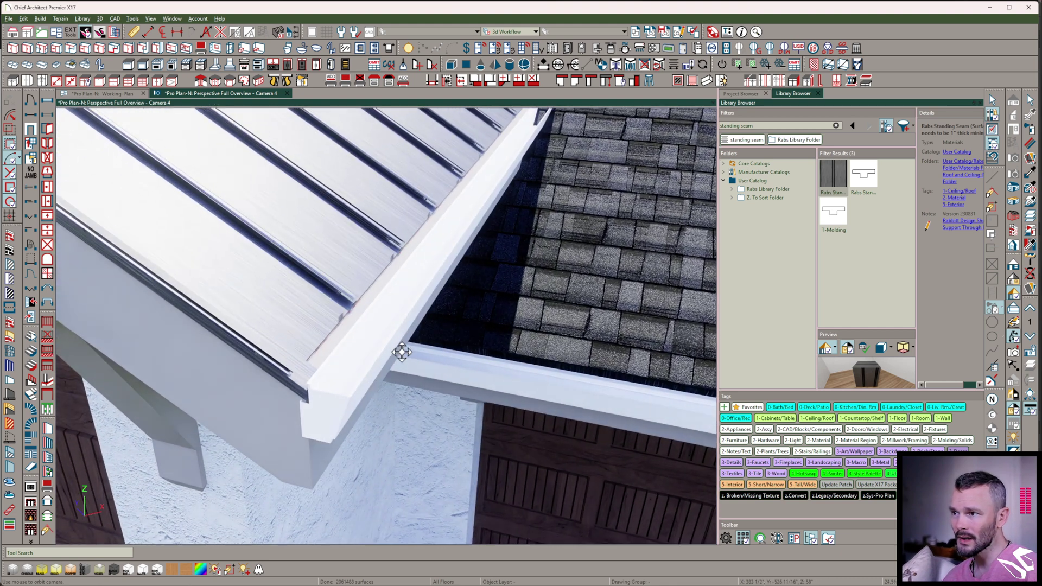
{"action": "middle_click_drag", "start_coordinate": [418, 337], "coordinate": [422, 334]}
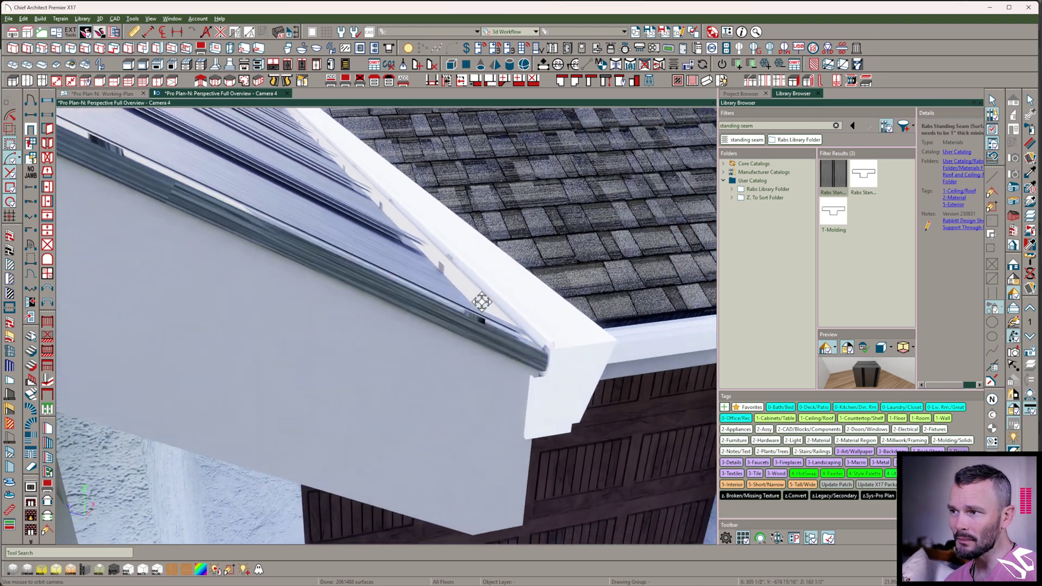
{"action": "key", "text": "space"}
{"action": "middle_click_drag", "start_coordinate": [426, 289], "coordinate": [409, 297]}
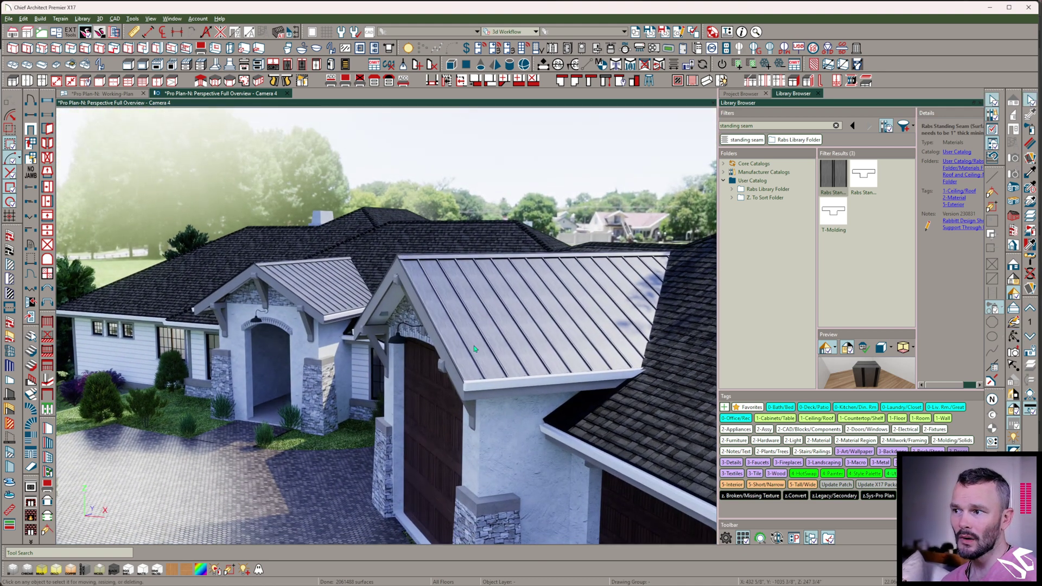
{"action": "left_click_drag", "start_coordinate": [473, 344], "coordinate": [549, 303]}
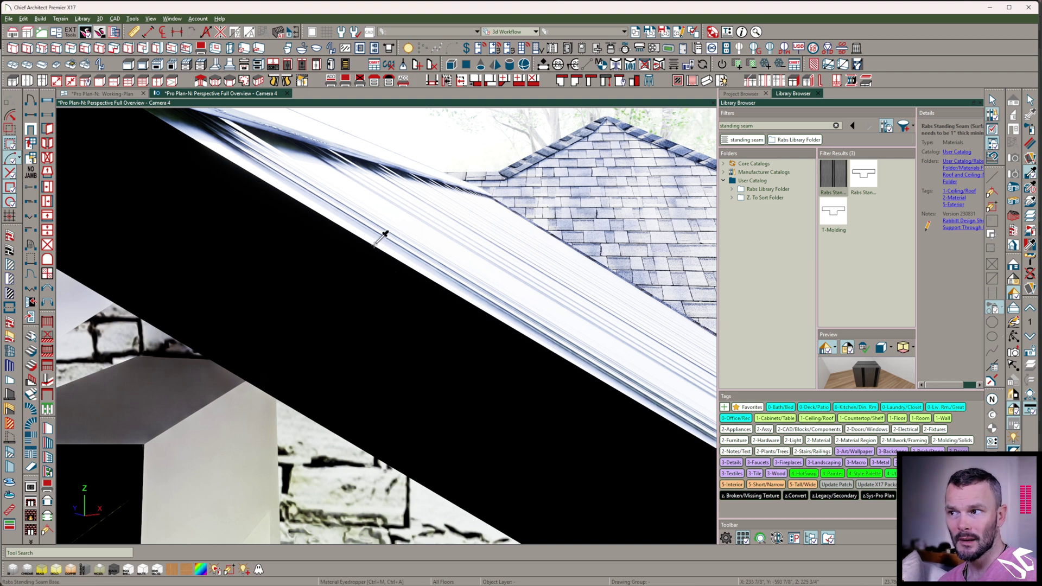
Sample the Rabs Standing Seam Base material from the metal roof and paint it onto the gutter along its eave.
{"action": "left_click", "coordinate": [374, 245]}
{"action": "scroll", "coordinate": [588, 337], "scroll_direction": "down", "scroll_amount": 5}
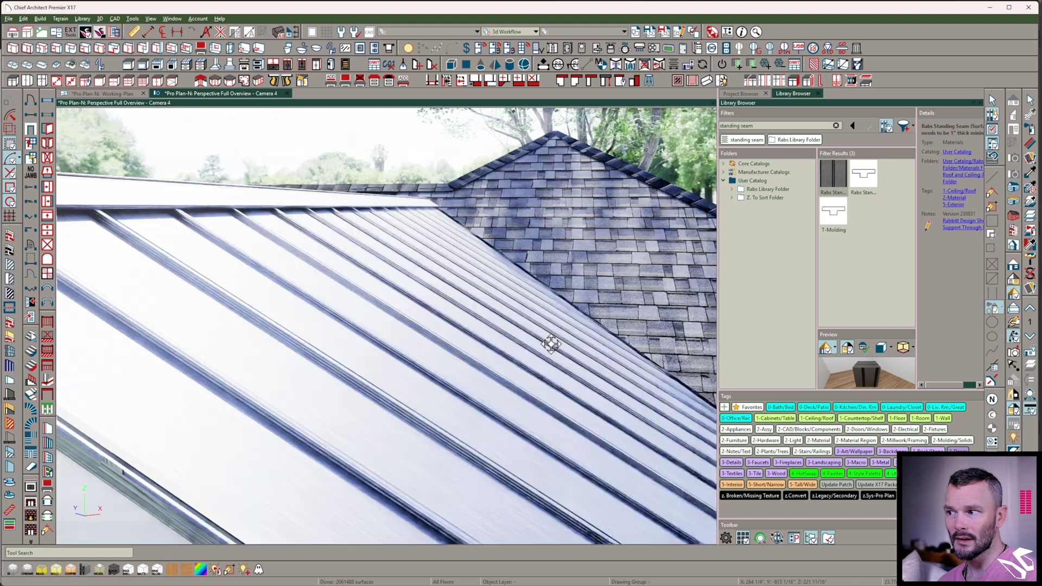
{"action": "mouse_move", "coordinate": [552, 342]}
{"action": "middle_mouse_down"}
{"action": "mouse_move", "coordinate": [527, 370]}
{"action": "mouse_move", "coordinate": [347, 302]}
{"action": "middle_mouse_up"}
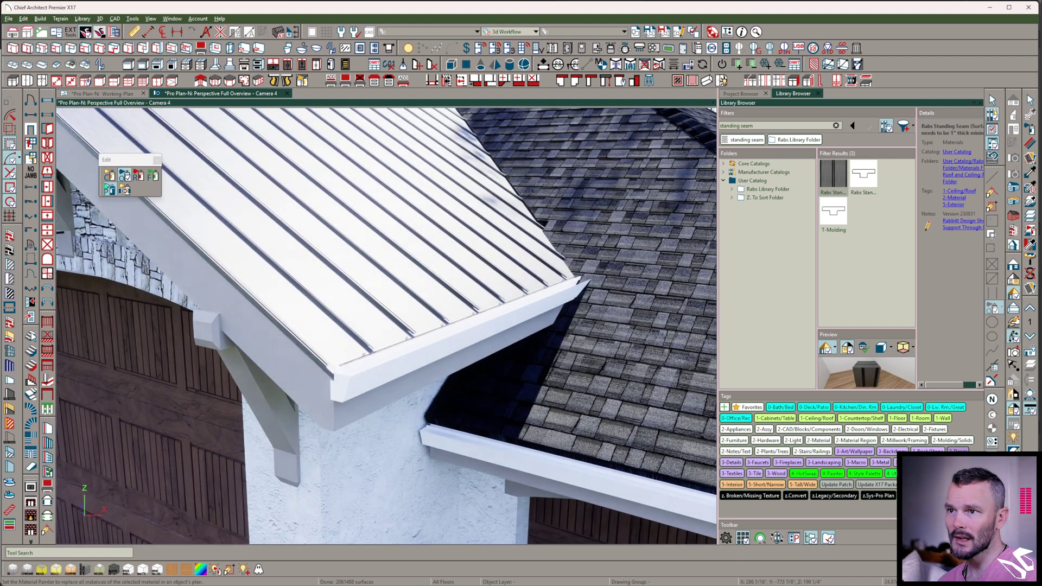
{"action": "left_click", "coordinate": [376, 369]}
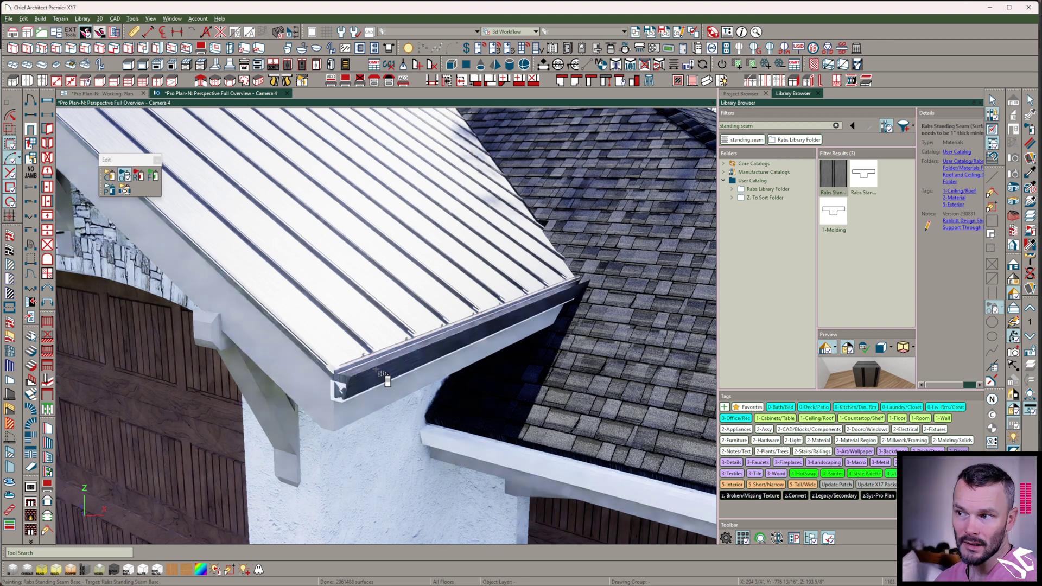
{"action": "mouse_move", "coordinate": [377, 370]}
{"action": "middle_mouse_down"}
{"action": "mouse_move", "coordinate": [393, 389]}
{"action": "mouse_move", "coordinate": [436, 393]}
{"action": "mouse_move", "coordinate": [263, 368]}
{"action": "middle_mouse_up"}
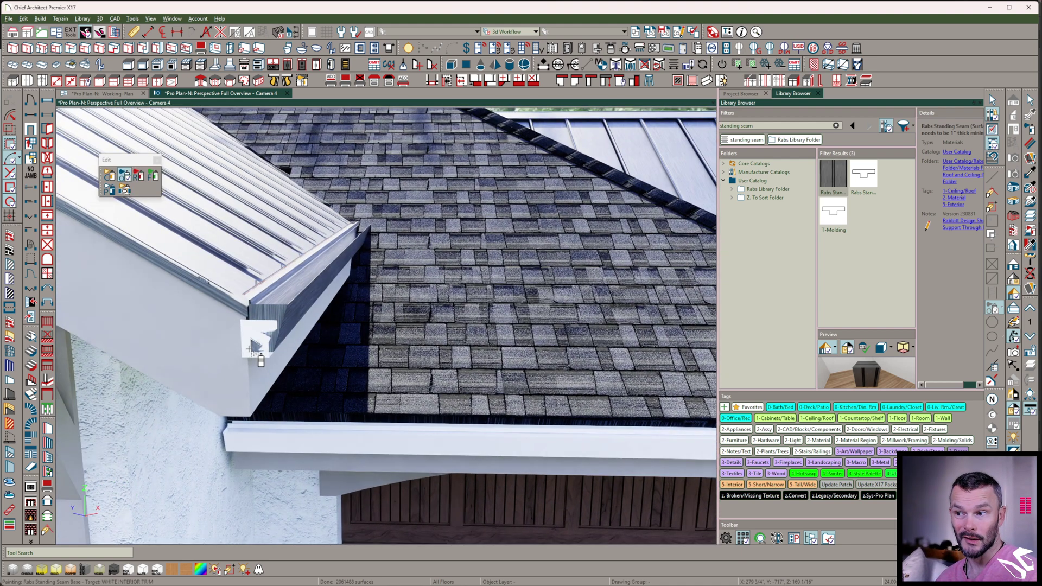
{"action": "middle_click_drag", "start_coordinate": [255, 358], "coordinate": [353, 404]}
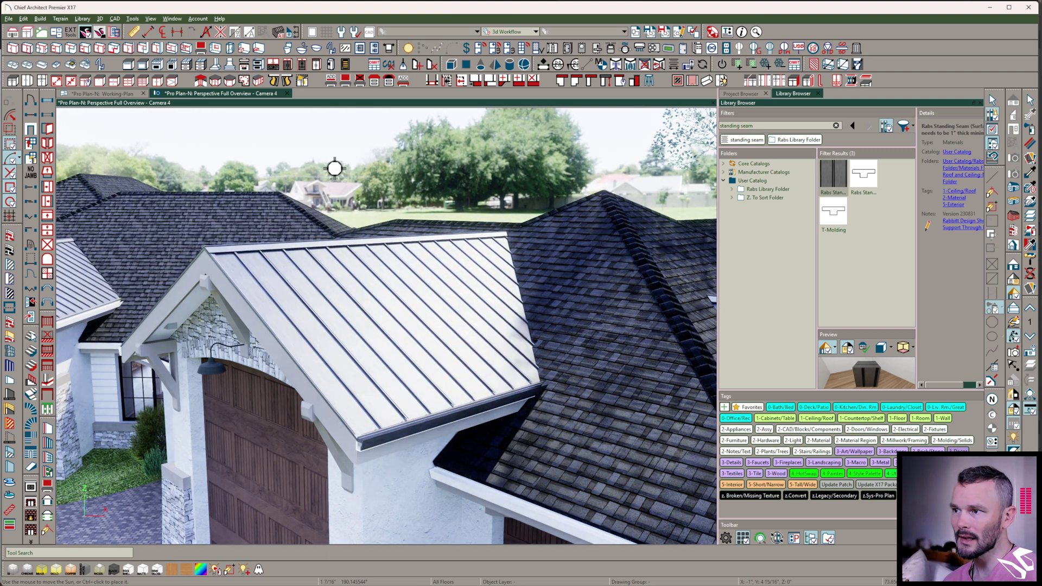
Examine the standing seam roofs around the house from several angles and under different sun positions.
{"action": "scroll", "coordinate": [505, 317], "scroll_direction": "down", "scroll_amount": 3}
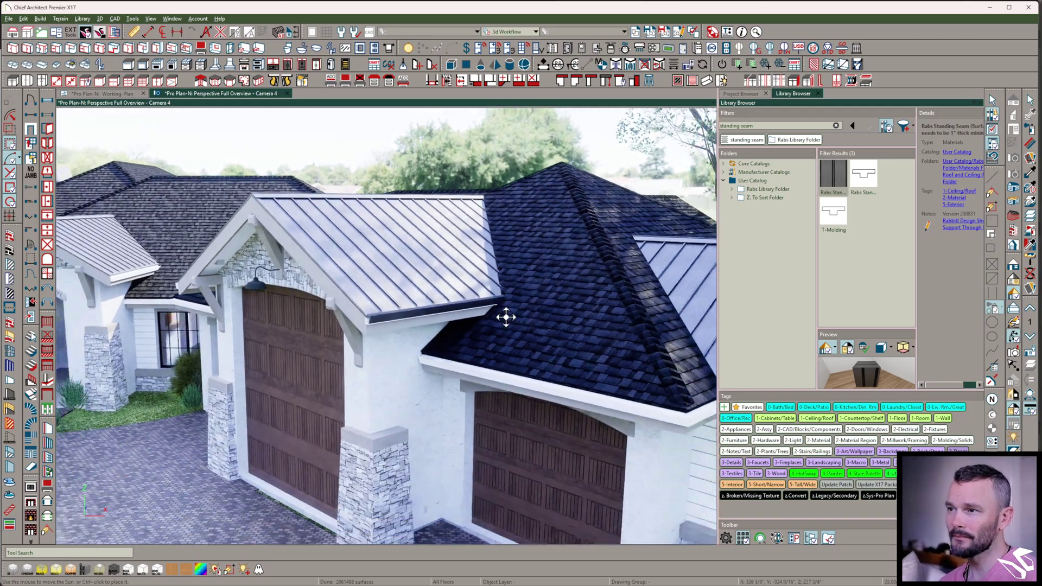
{"action": "scroll", "coordinate": [506, 317], "scroll_direction": "down", "scroll_amount": 8}
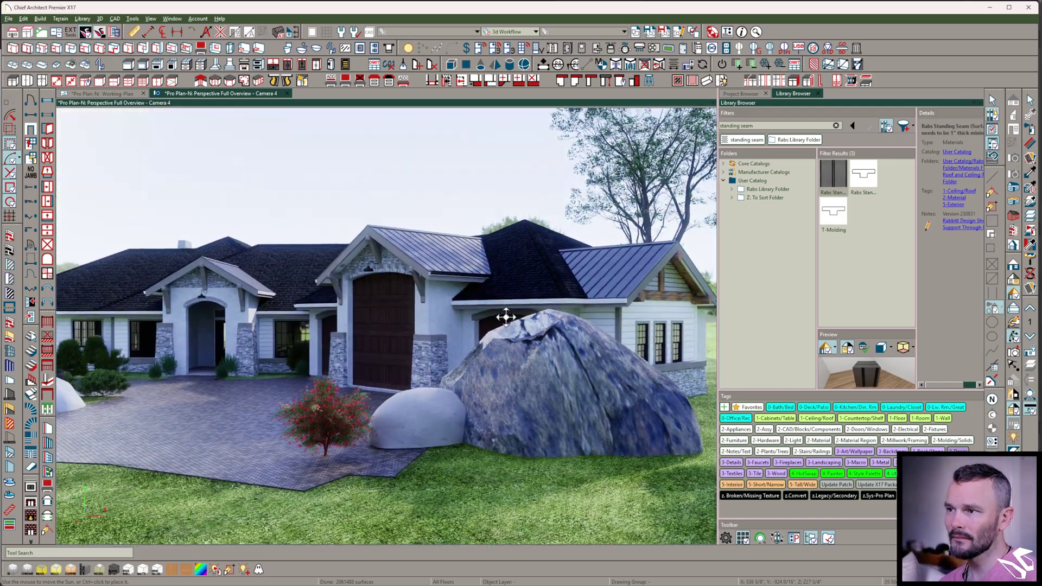
{"action": "scroll", "coordinate": [506, 318], "scroll_direction": "up", "scroll_amount": 10}
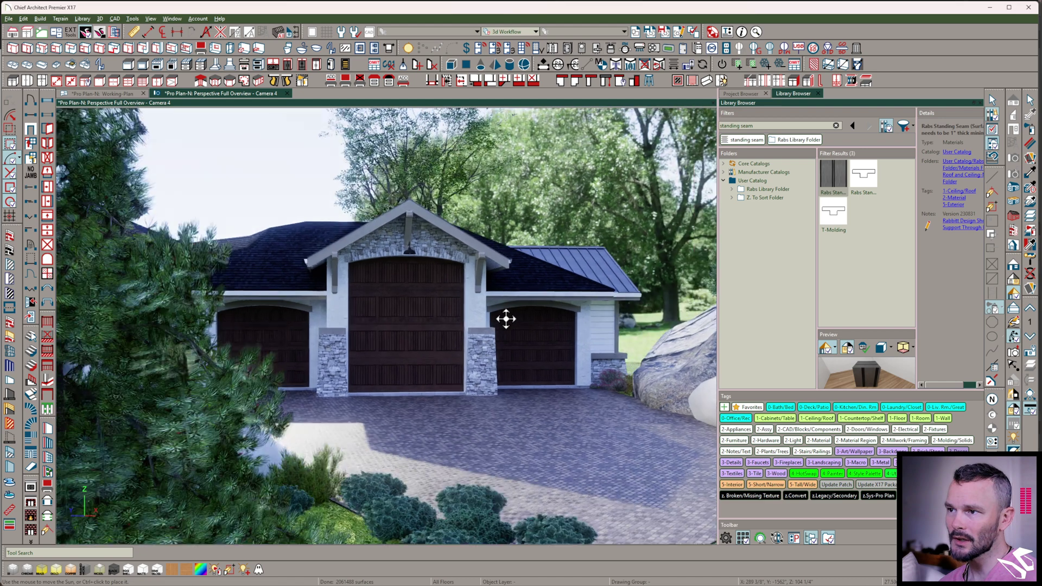
{"action": "key", "text": "Left"}
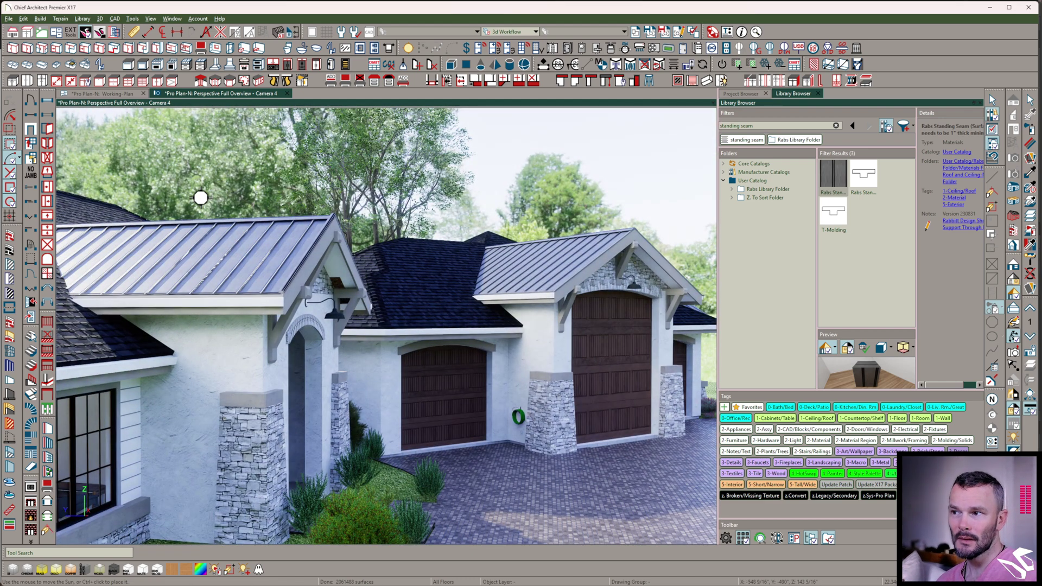
{"action": "key", "text": "Left"}
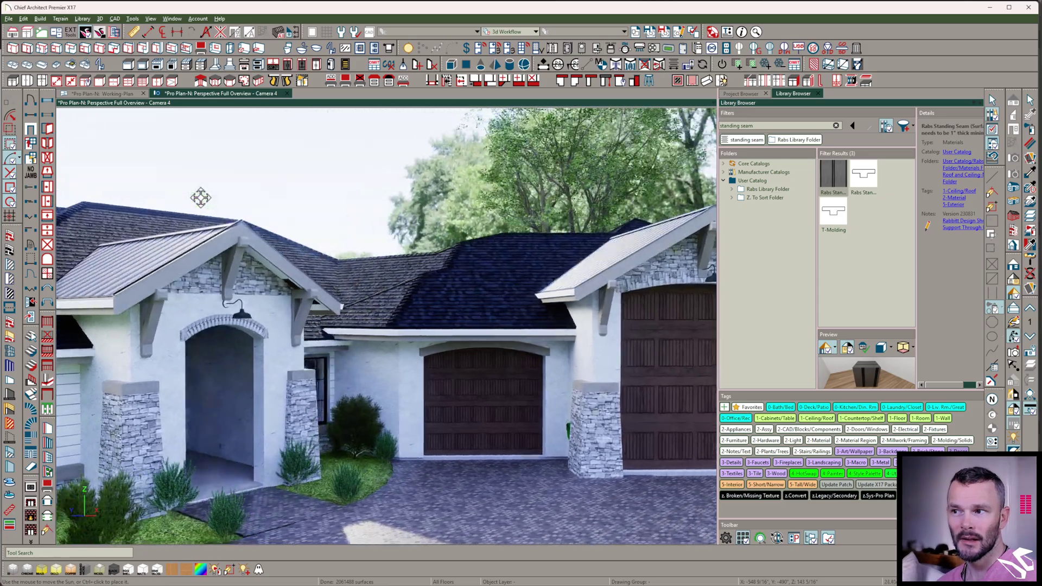
{"action": "key", "text": "Left"}
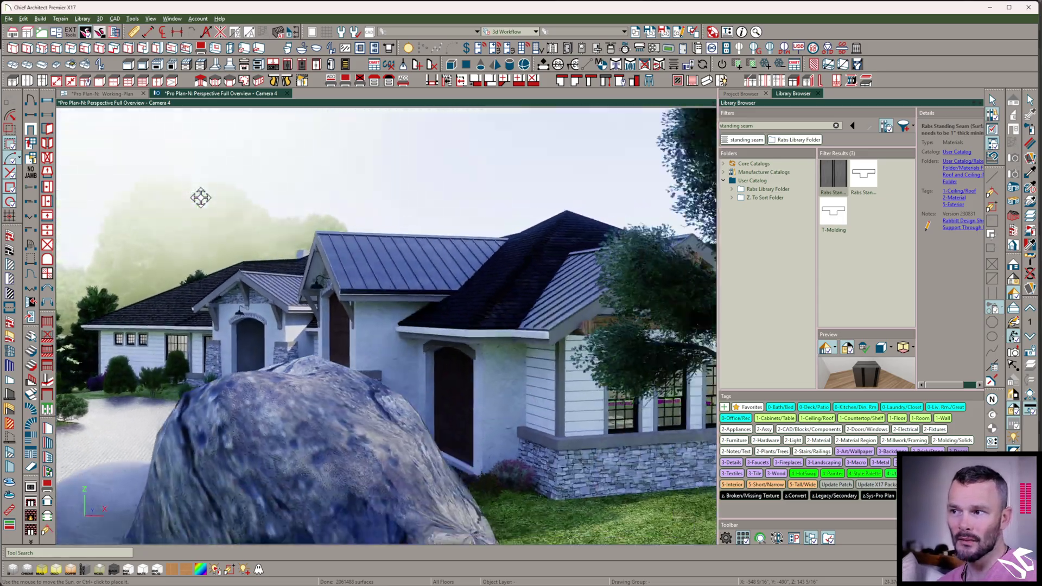
{"action": "key", "text": "Left"}
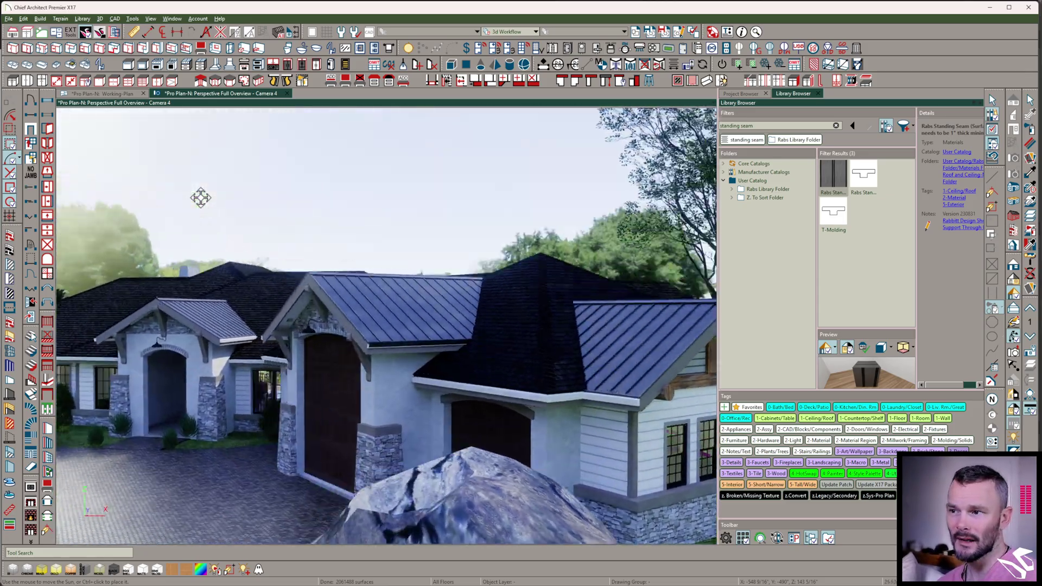